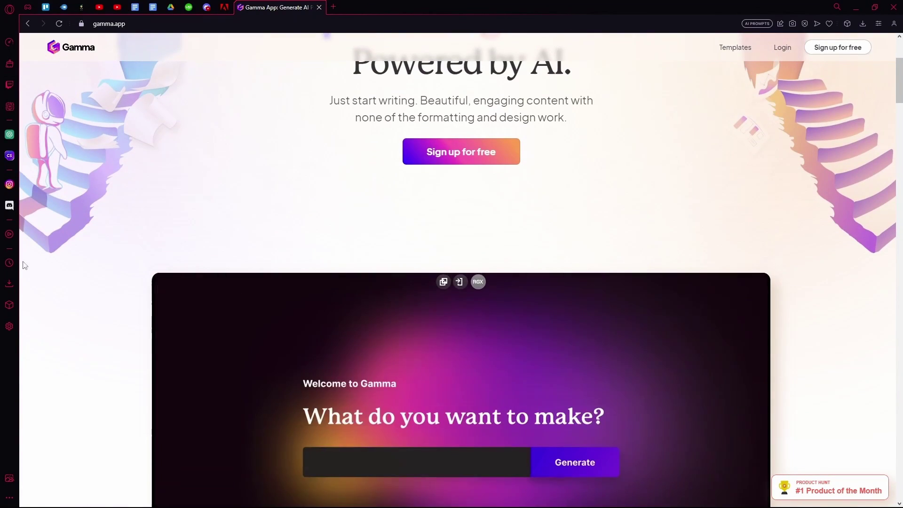
scroll(315, 55, down, 1)
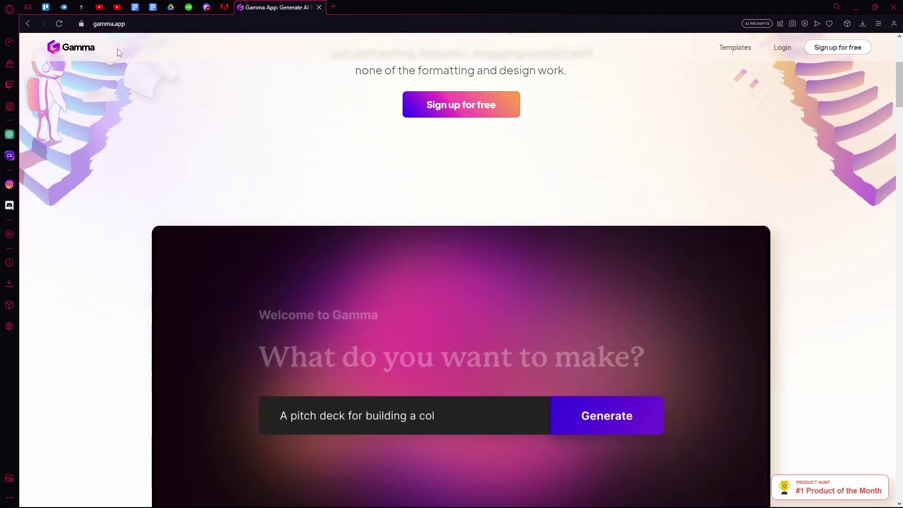
Step: Create a Personal workspace, keeping the default workspace name
scroll(550, 88, up, 5)
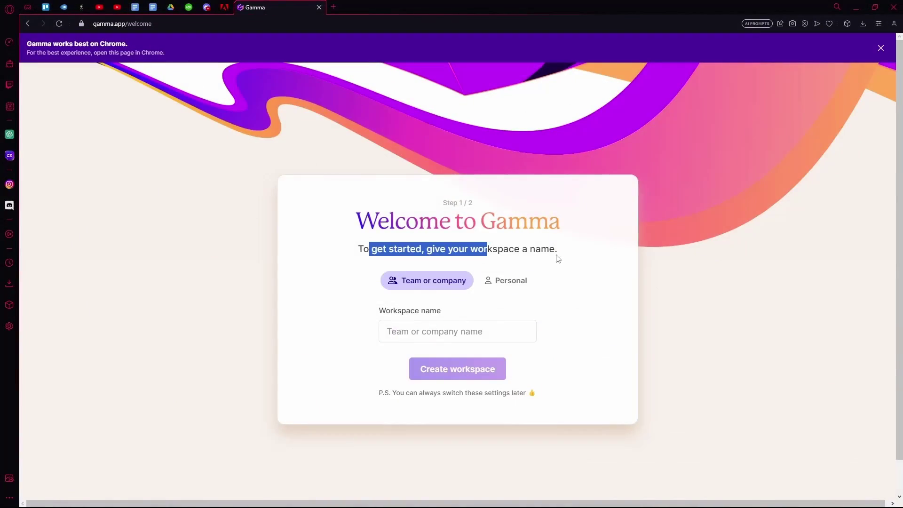
click(497, 282)
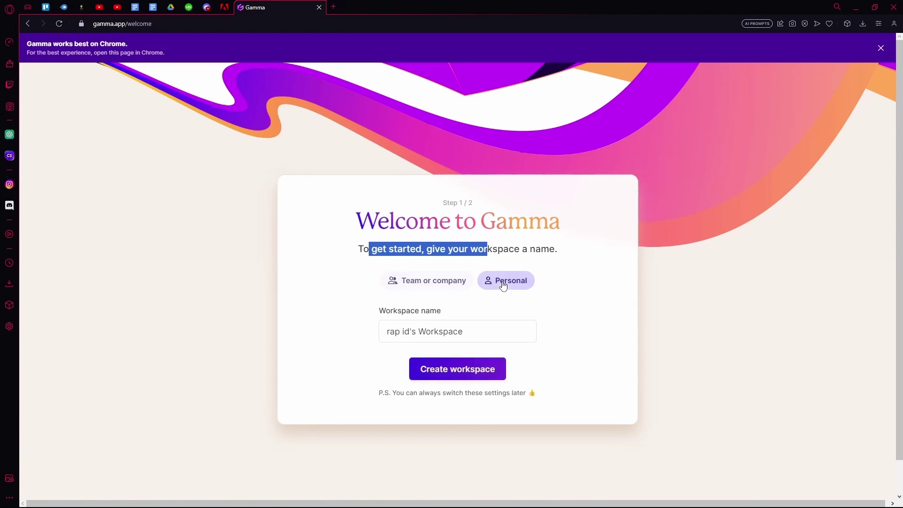
click(463, 381)
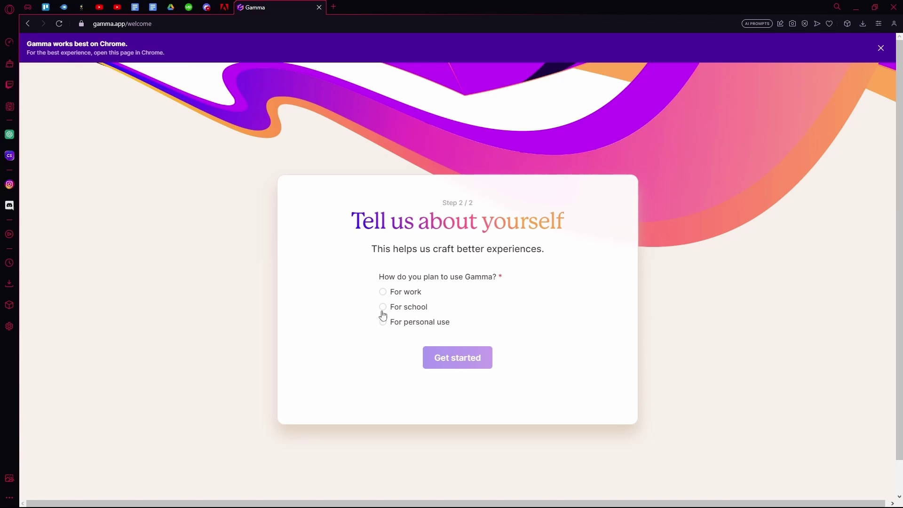
Step: Choose personal use and Education (educator) as the work type, then begin the 'How did you hear about us?' answer
click(398, 323)
click(468, 322)
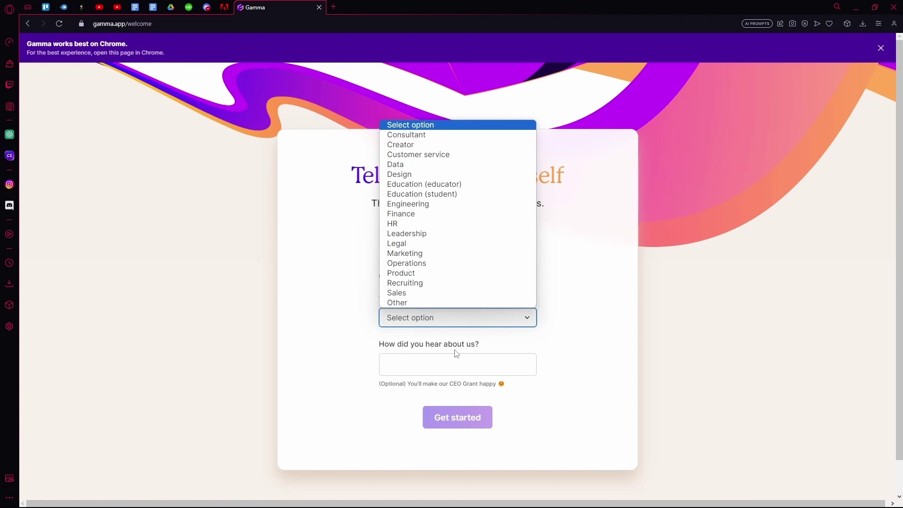
click(433, 339)
click(436, 316)
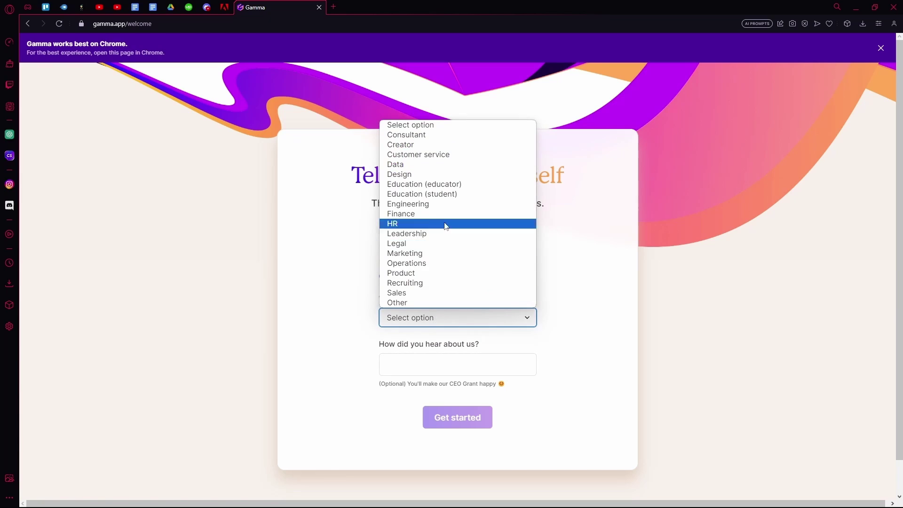
click(447, 224)
click(458, 316)
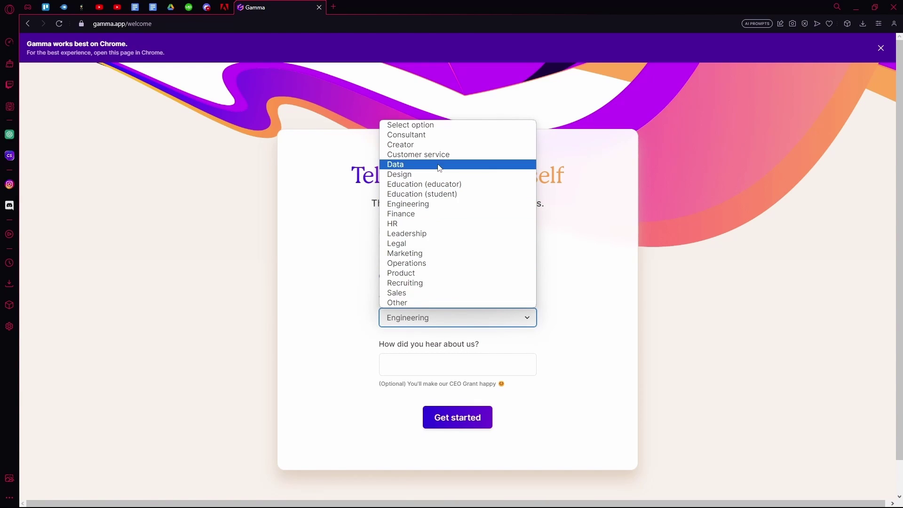
click(442, 195)
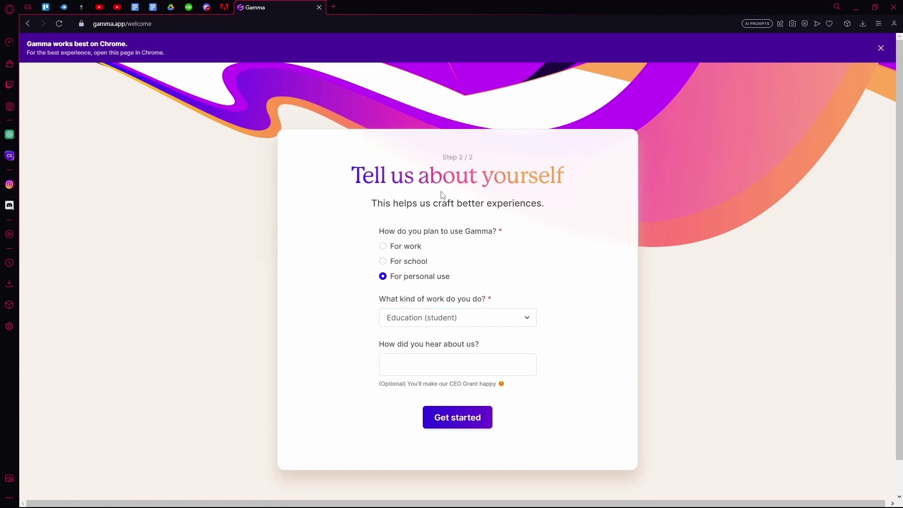
click(467, 314)
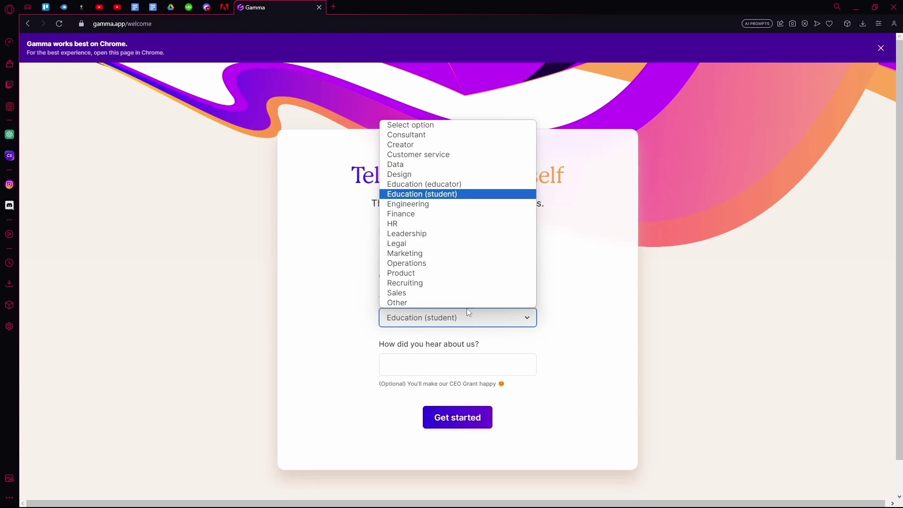
click(470, 184)
click(440, 358)
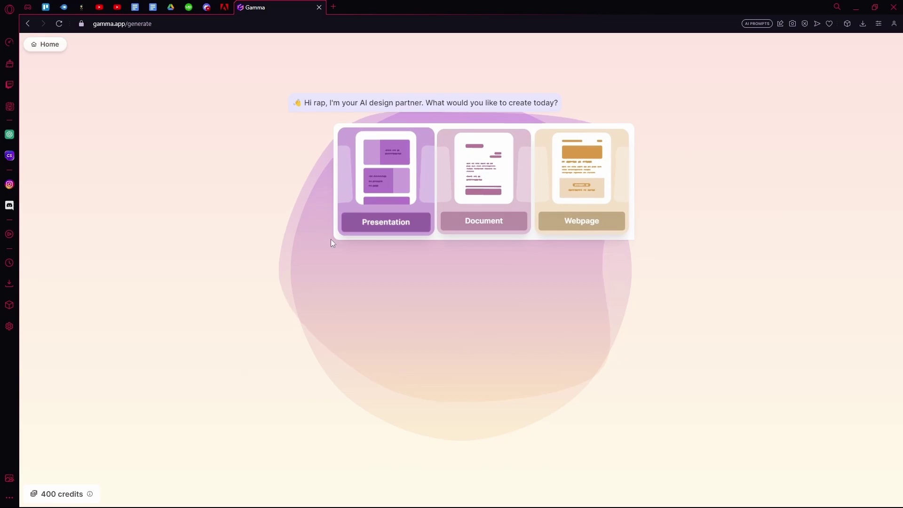
Step: Start a Presentation on 'an inspiring presentation about the benifits of education' and generate its outline
click(378, 185)
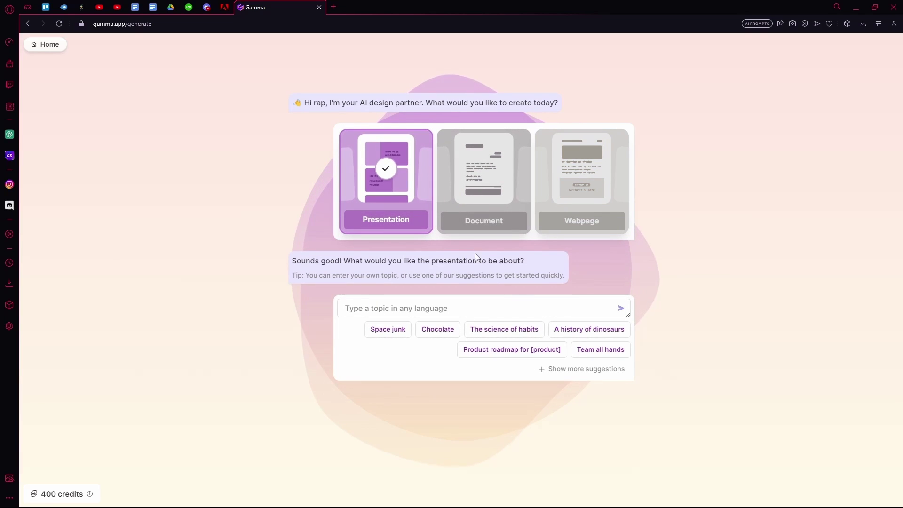
click(406, 309)
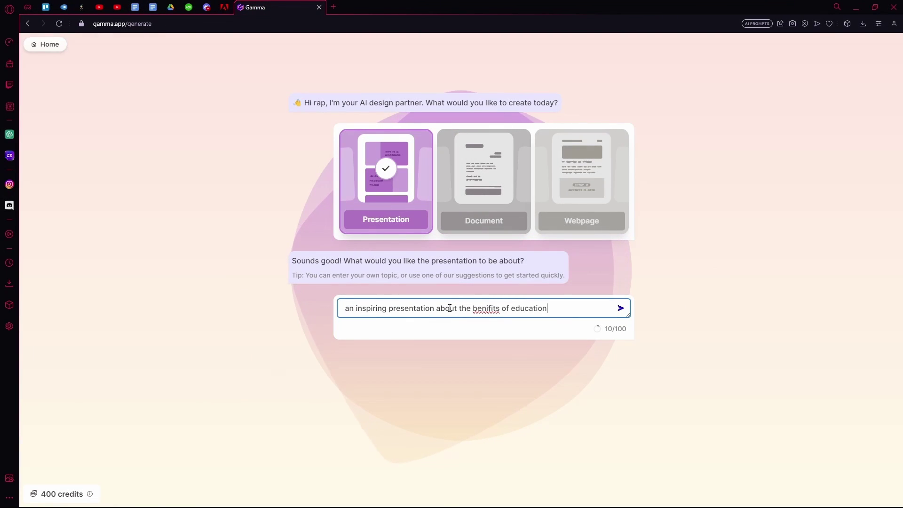
key(Return)
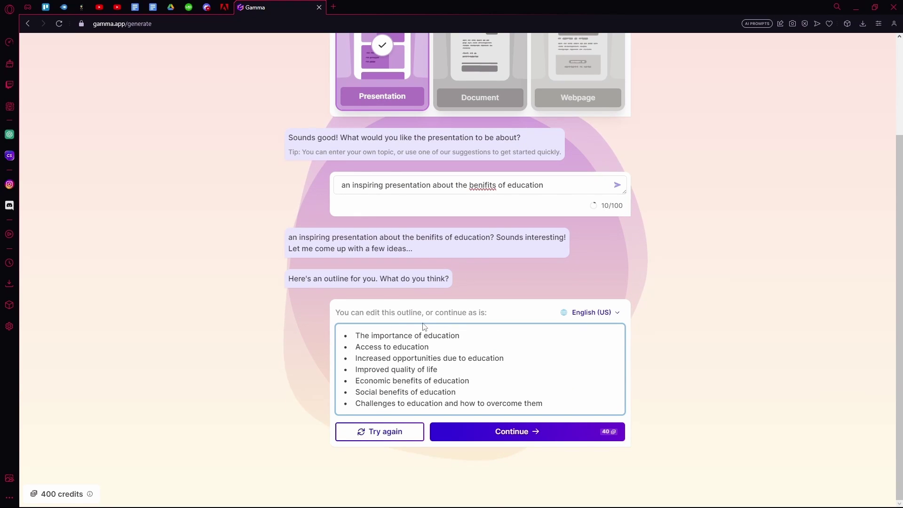
Step: Review the seven-point outline, beginning with The importance of education and Access to education
drag(356, 310, 430, 312)
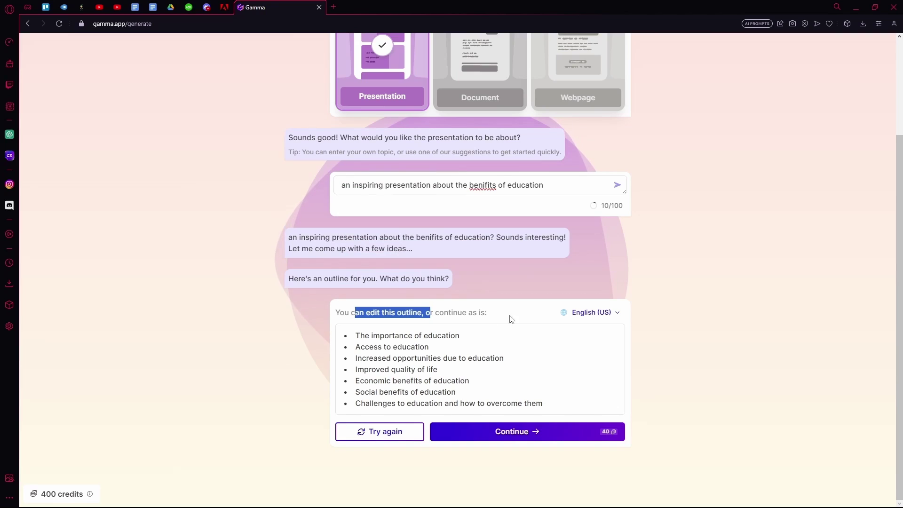
double_click(450, 312)
click(444, 323)
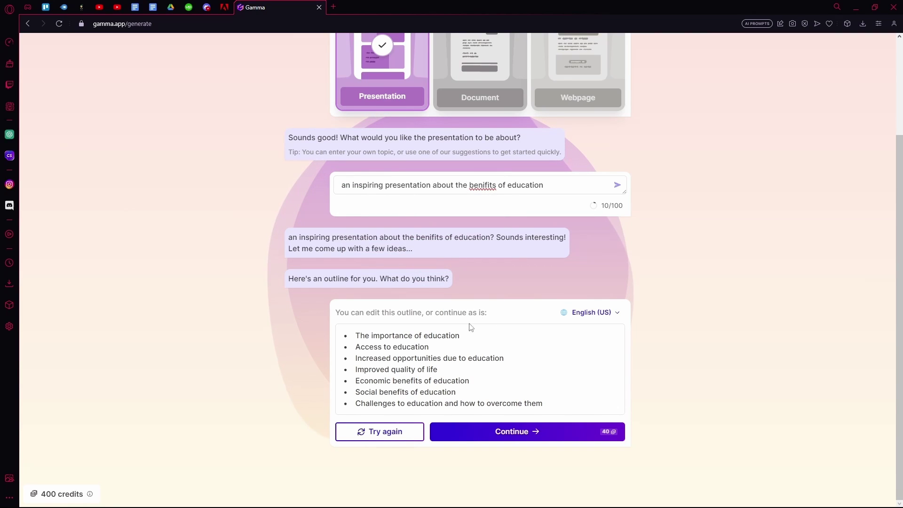
click(453, 348)
drag(453, 348, 414, 347)
click(455, 389)
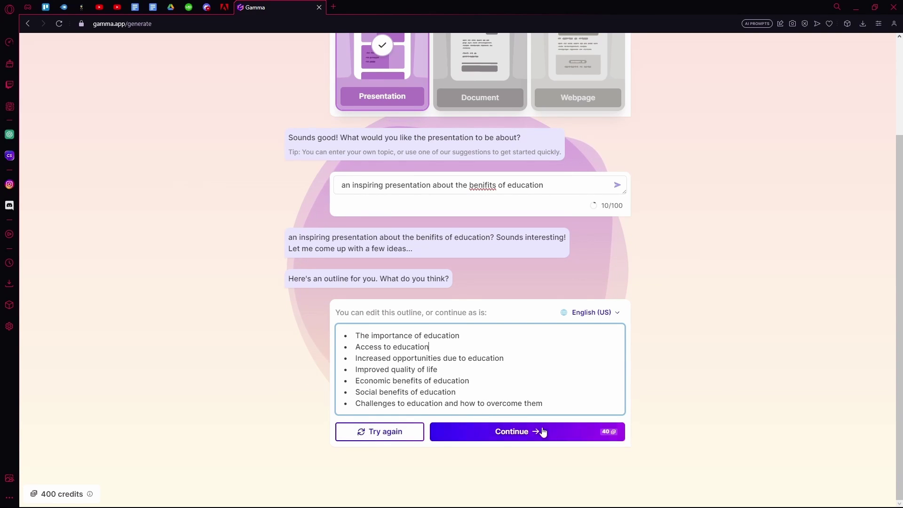
Step: Accept the outline, pick the dark Mocha theme, and generate 'Education: Unlocking Opportunities for a Better Life'
click(562, 430)
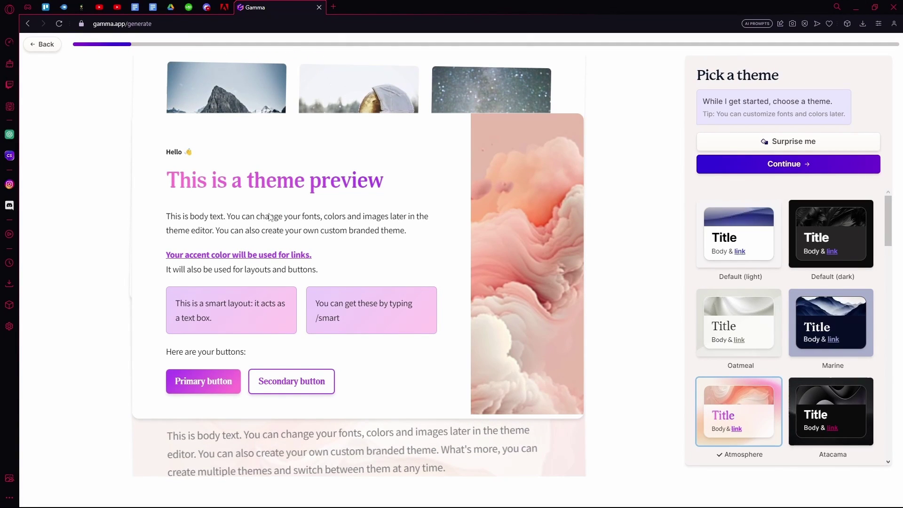
scroll(804, 261, down, 3)
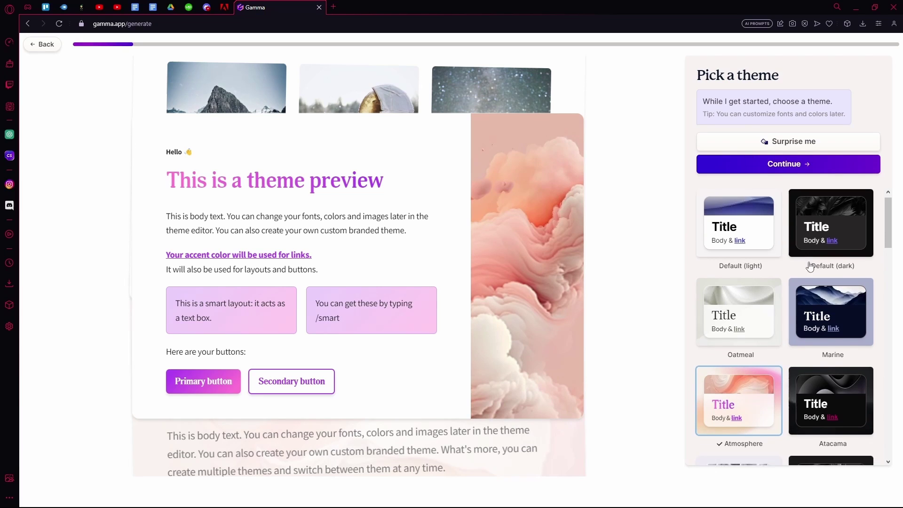
scroll(804, 261, down, 10)
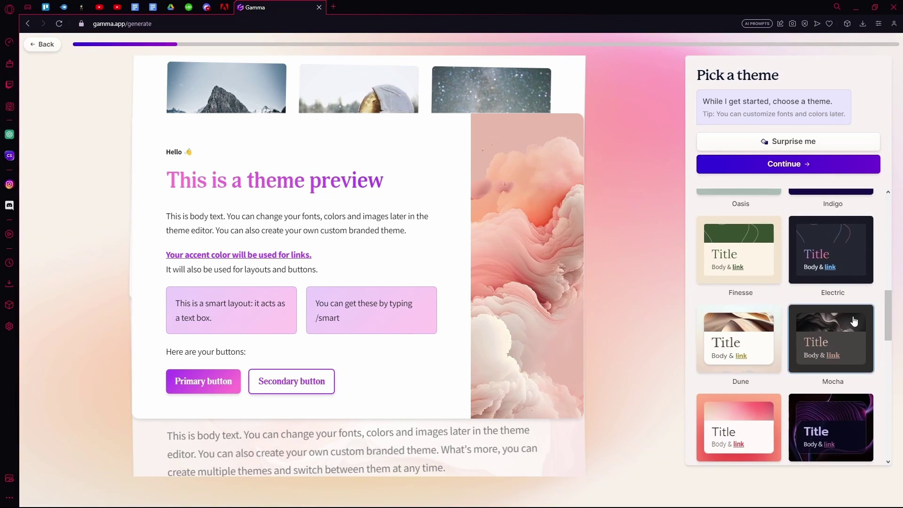
click(854, 321)
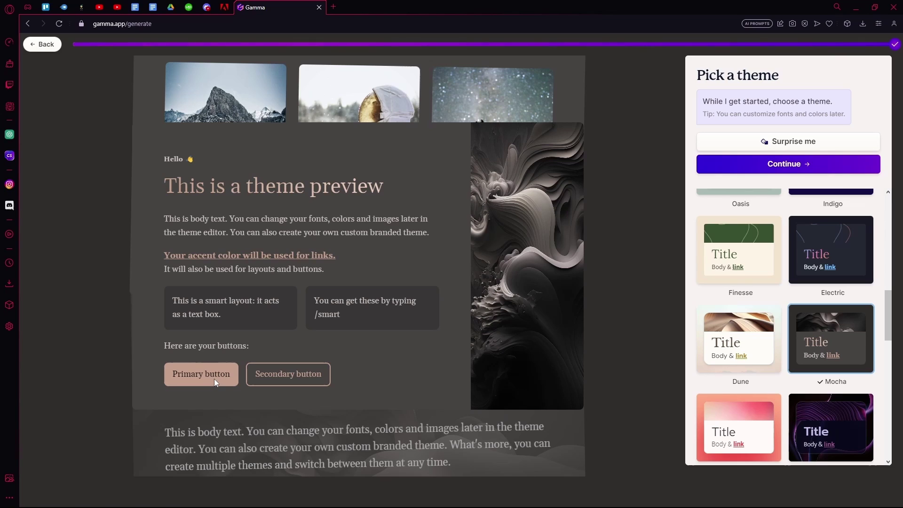
click(791, 168)
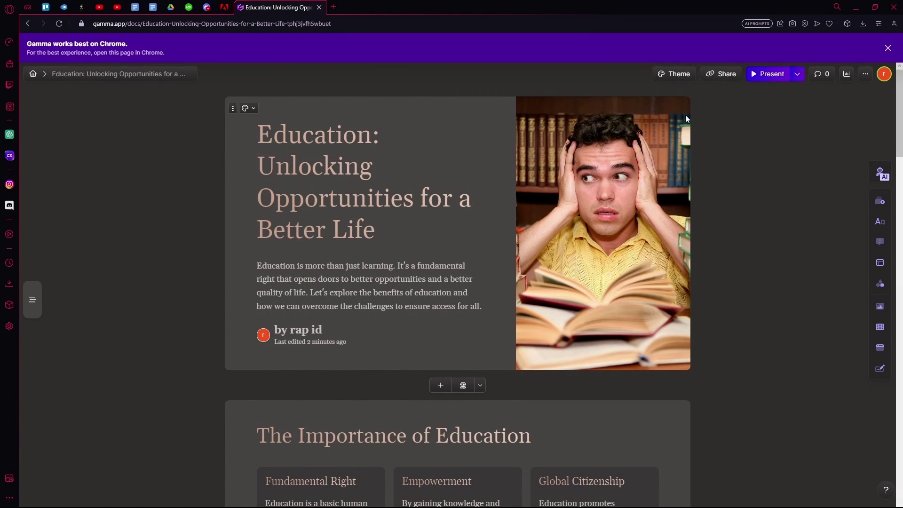
Step: Try the Vortex theme, then settle on Indigo and close the theme panel
click(674, 75)
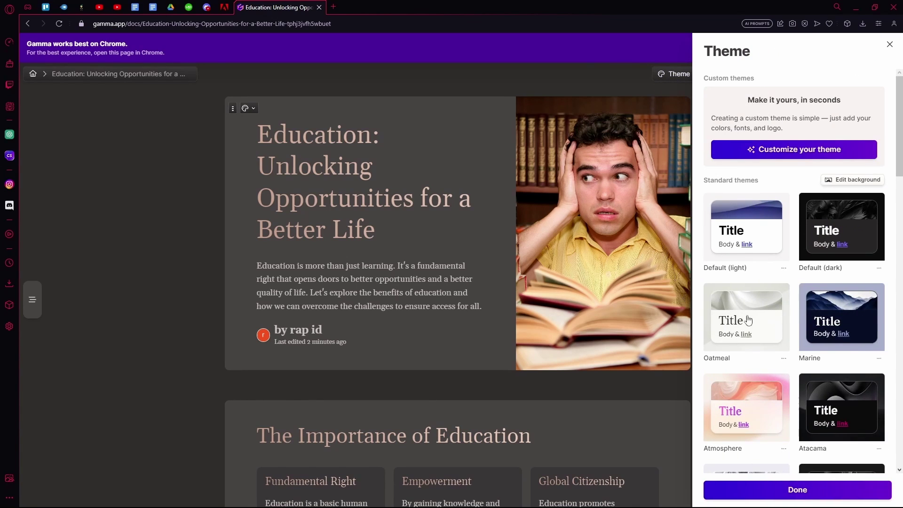
scroll(862, 388, down, 5)
click(853, 178)
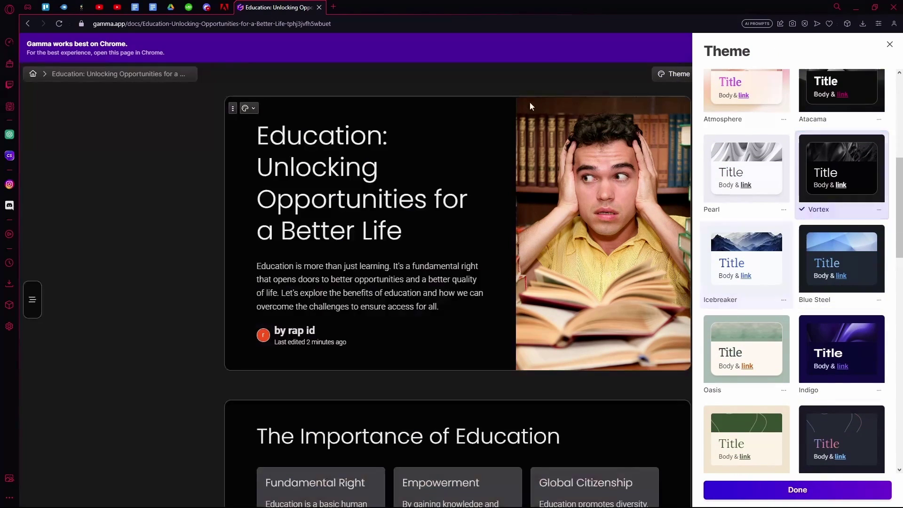
scroll(837, 306, down, 4)
click(841, 160)
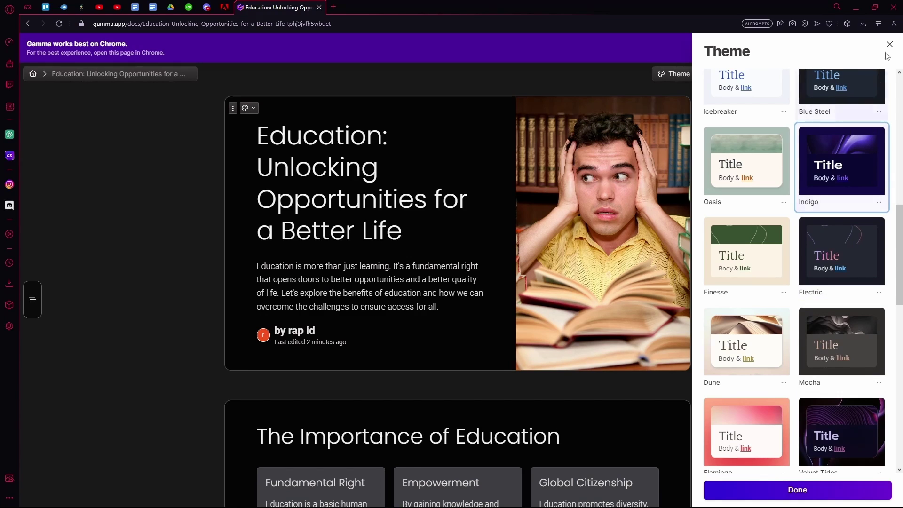
click(890, 46)
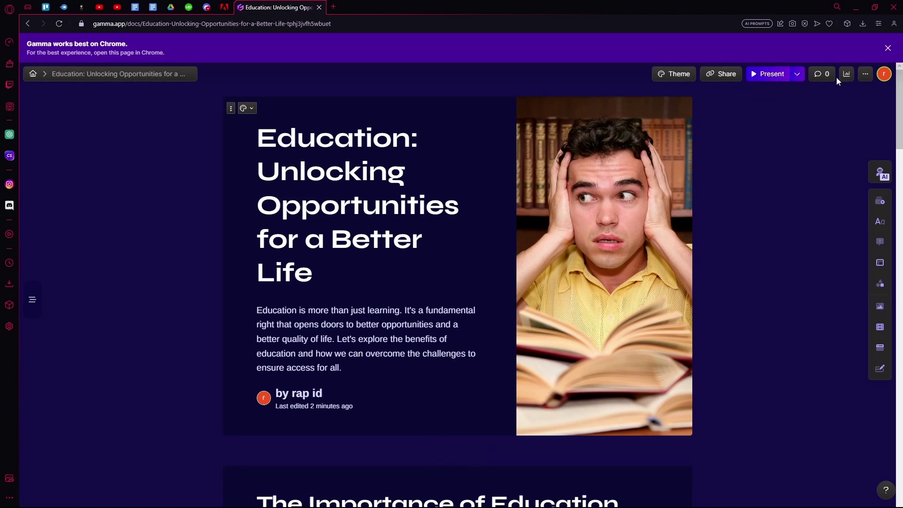
click(824, 76)
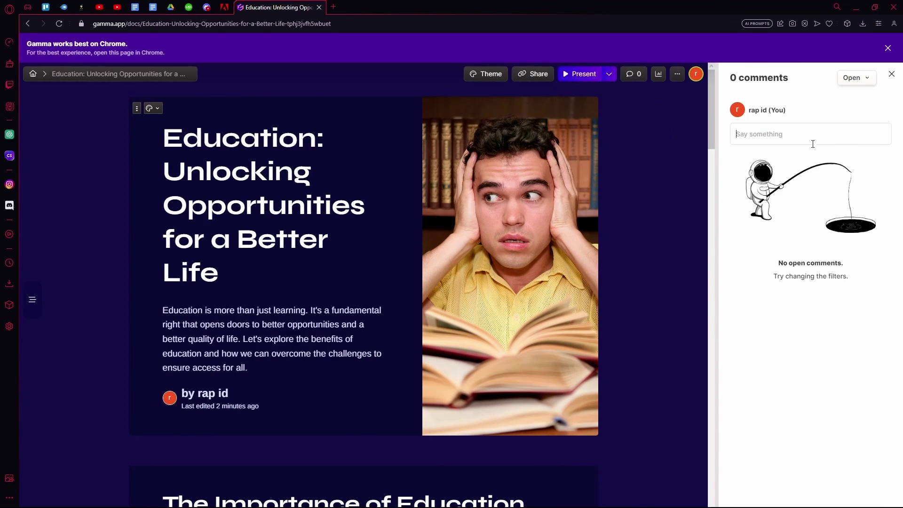
click(890, 76)
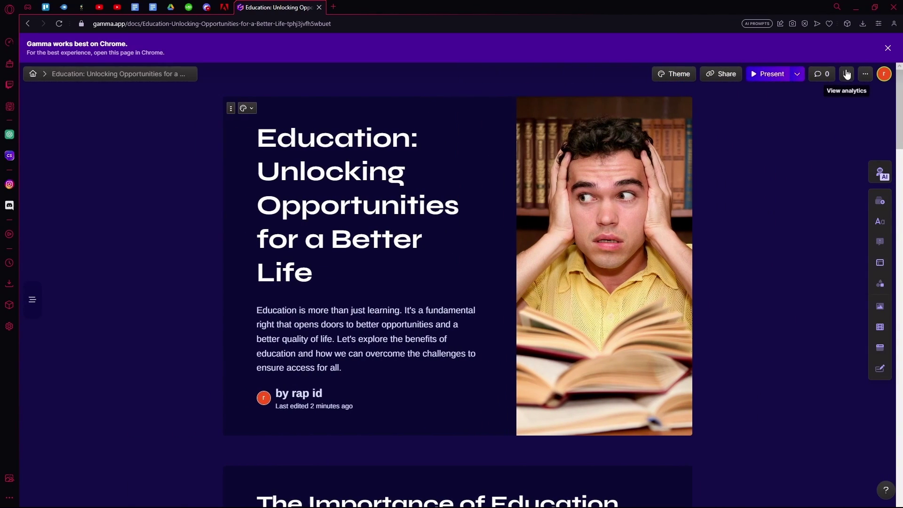
click(866, 75)
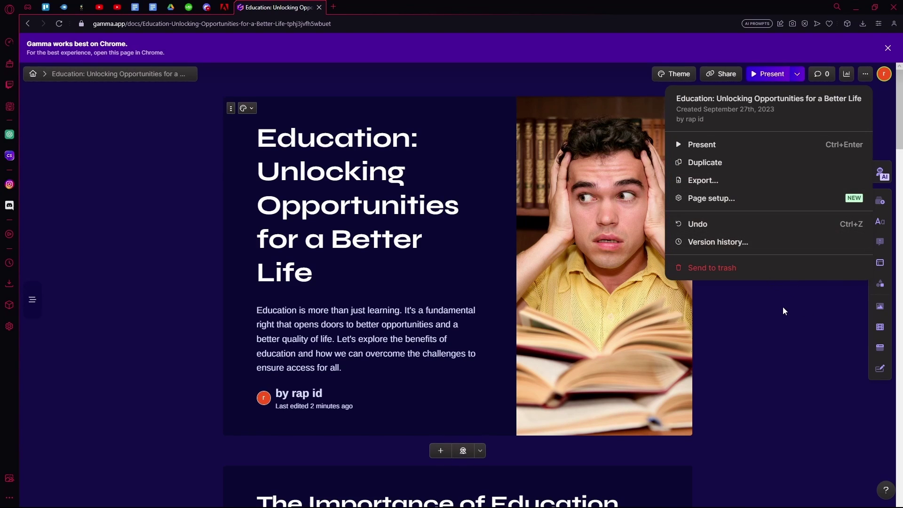
click(774, 297)
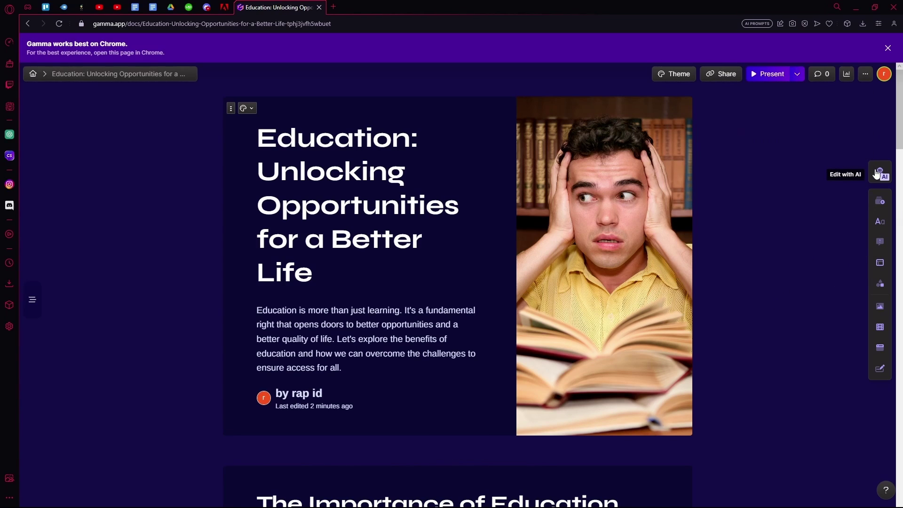
click(886, 207)
scroll(806, 218, down, 3)
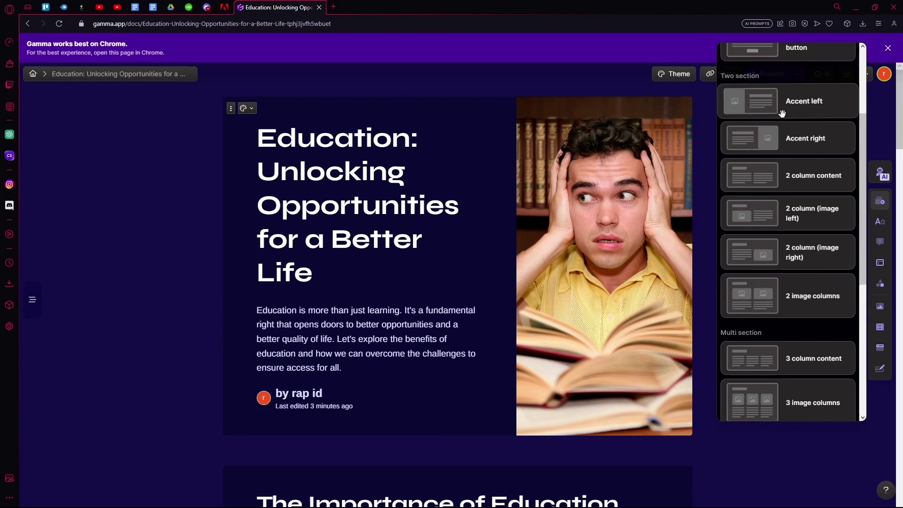
click(781, 439)
scroll(870, 268, down, 1)
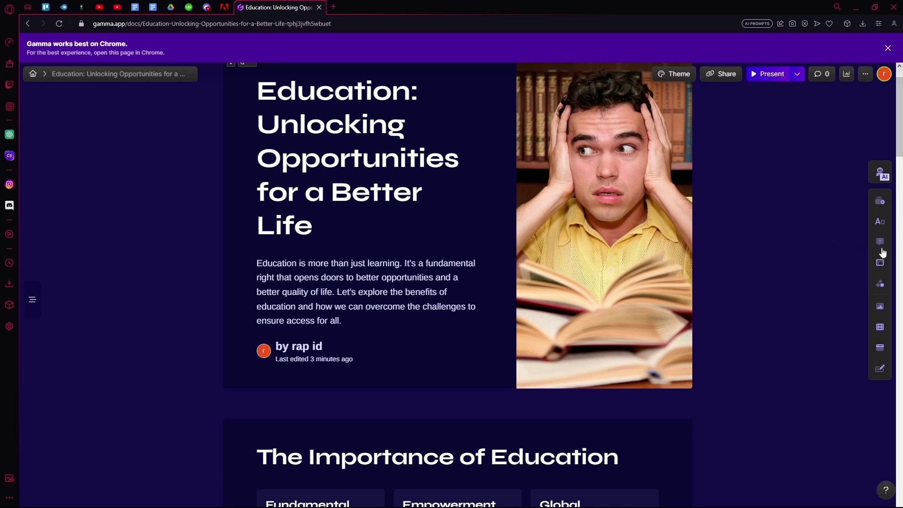
mouse_move(880, 245)
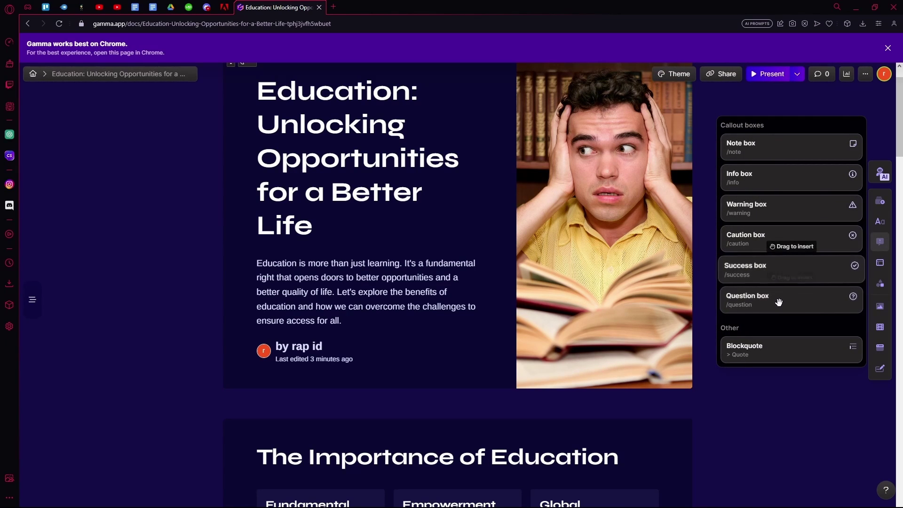
drag(778, 305, 454, 362)
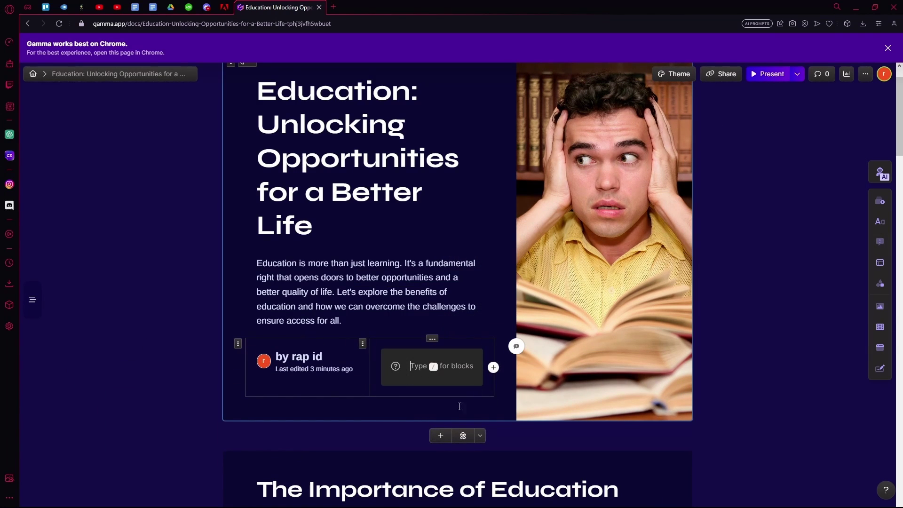
click(484, 439)
click(486, 435)
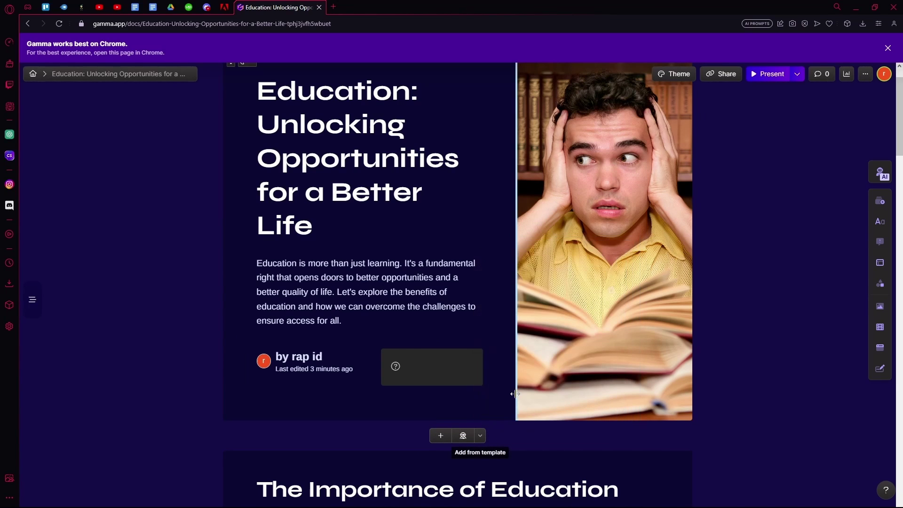
click(362, 344)
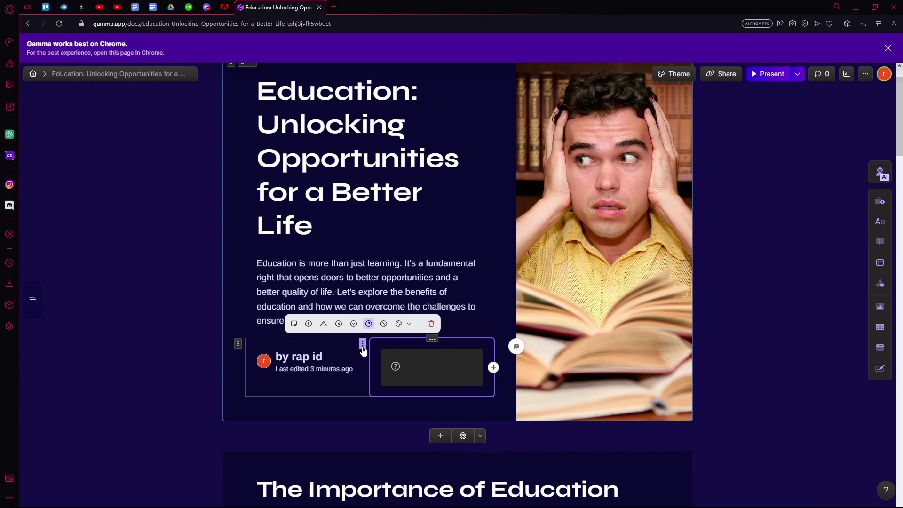
click(493, 318)
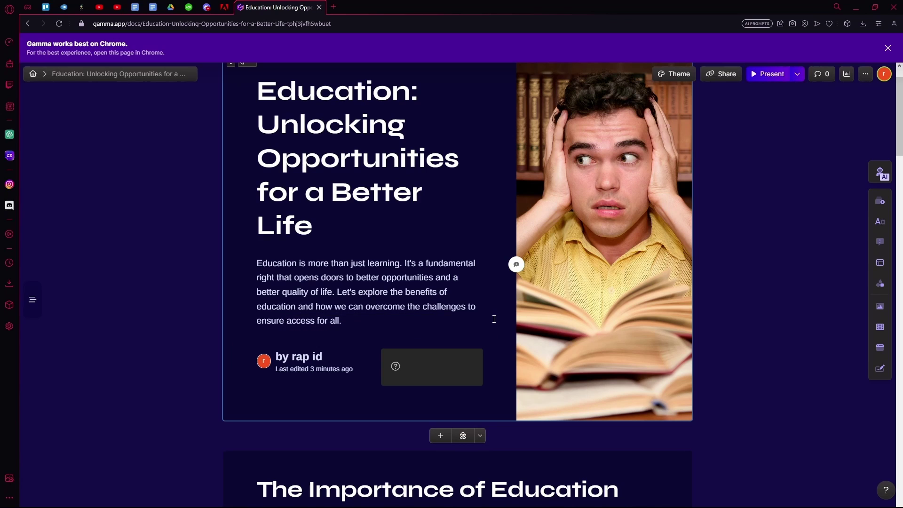
key(Delete)
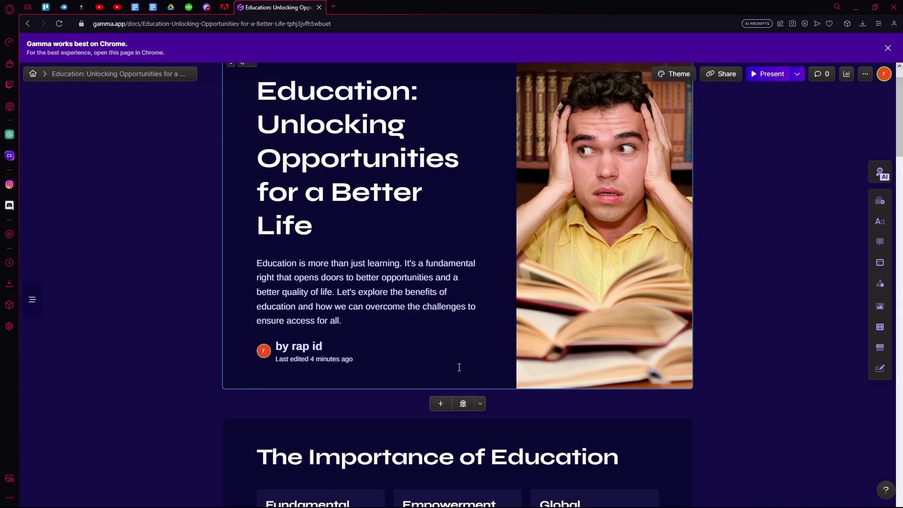
key(ctrl+plus)
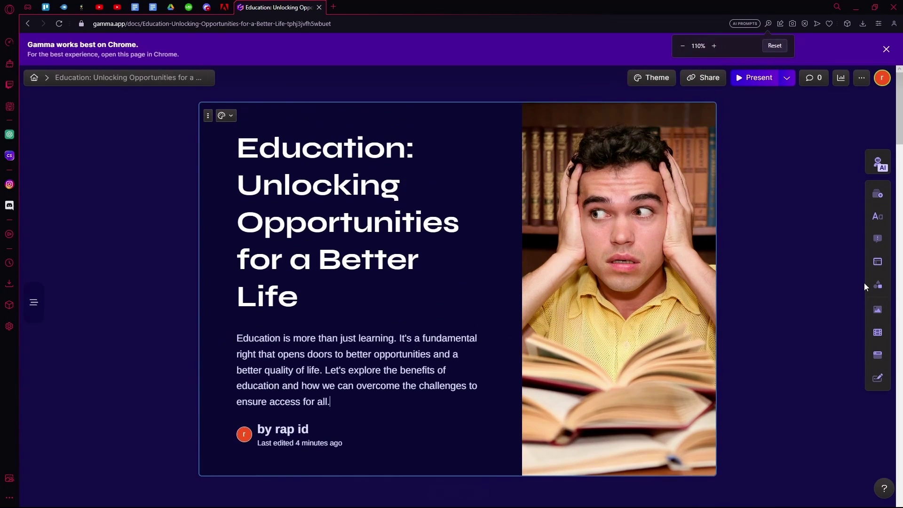
Step: Browse Layout options and Visual templates, then open the Images insert panel
click(877, 262)
scroll(339, 306, down, 4)
scroll(371, 295, up, 4)
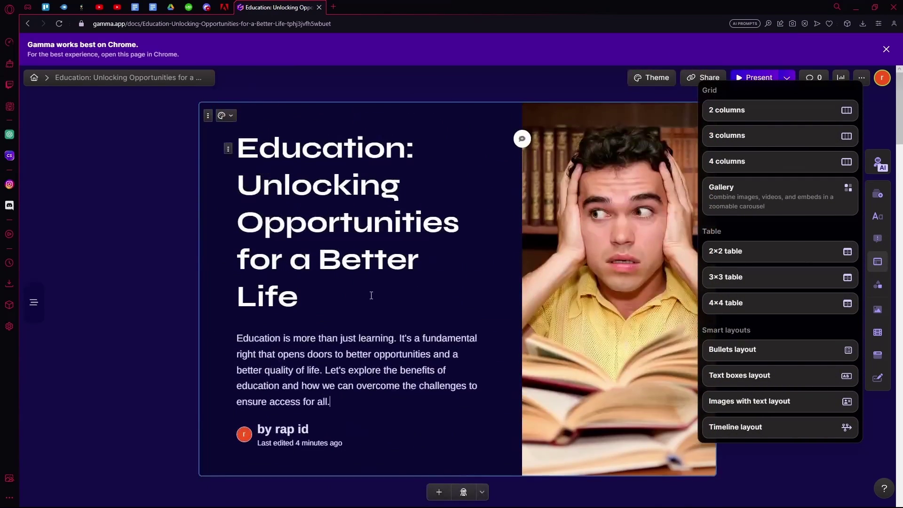
scroll(371, 295, down, 3)
scroll(423, 330, up, 3)
scroll(868, 375, down, 3)
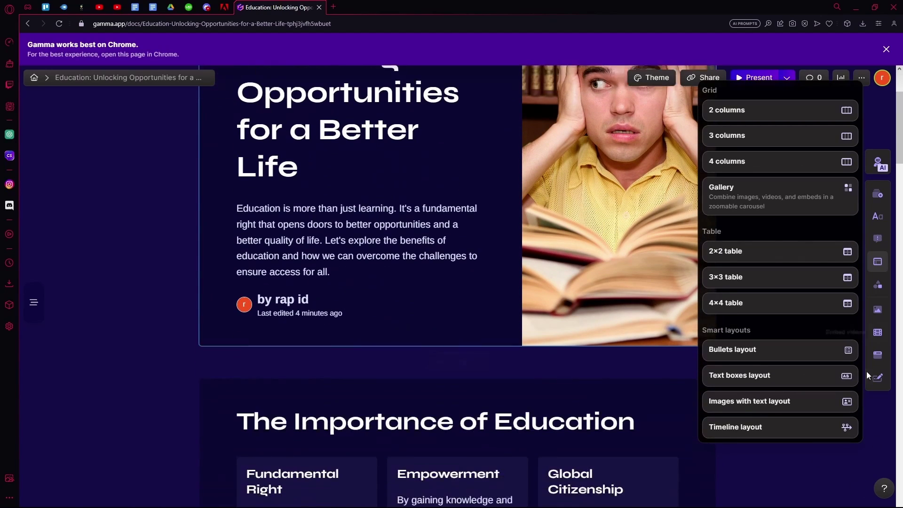
click(878, 262)
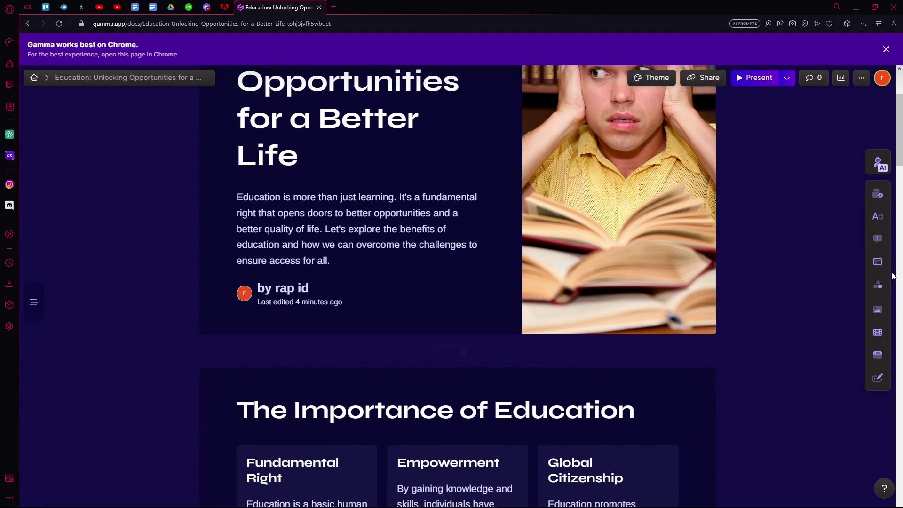
click(870, 284)
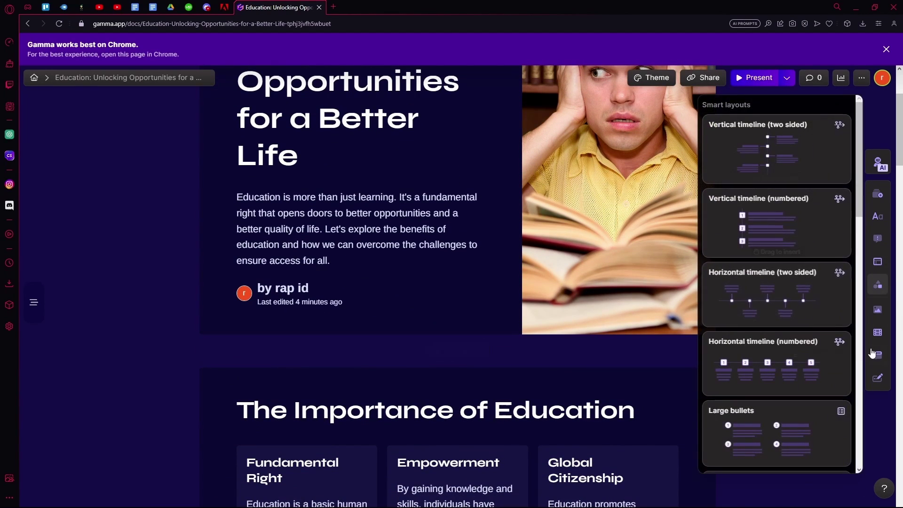
click(878, 310)
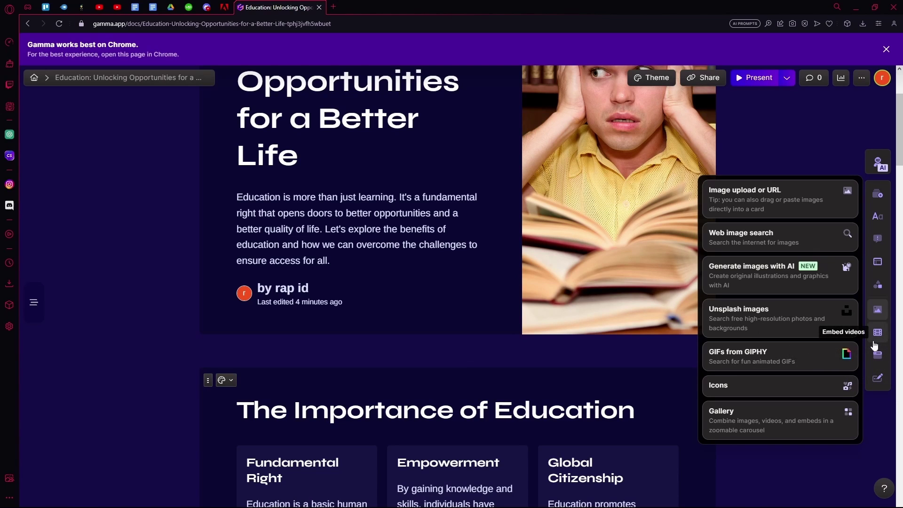
Step: Drag a 'Click here' Button from Forms & buttons beside the title card's byline
mouse_move(877, 332)
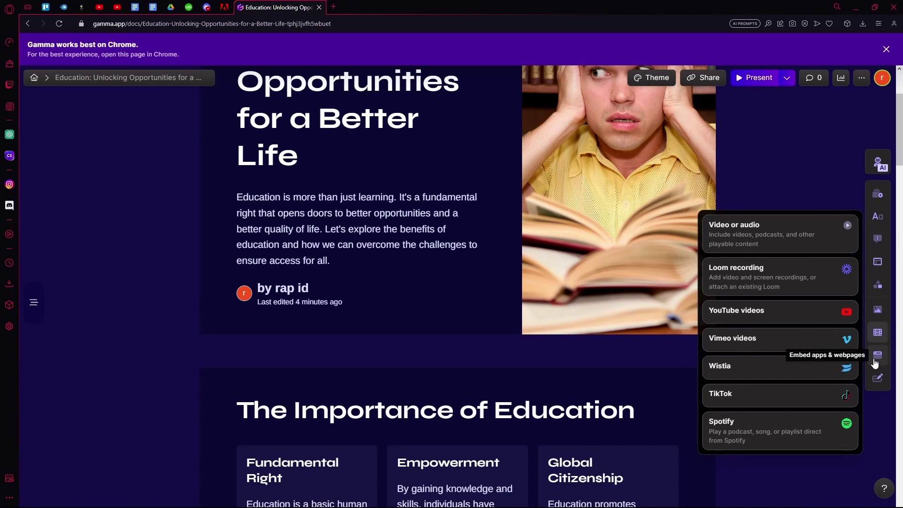
mouse_move(874, 362)
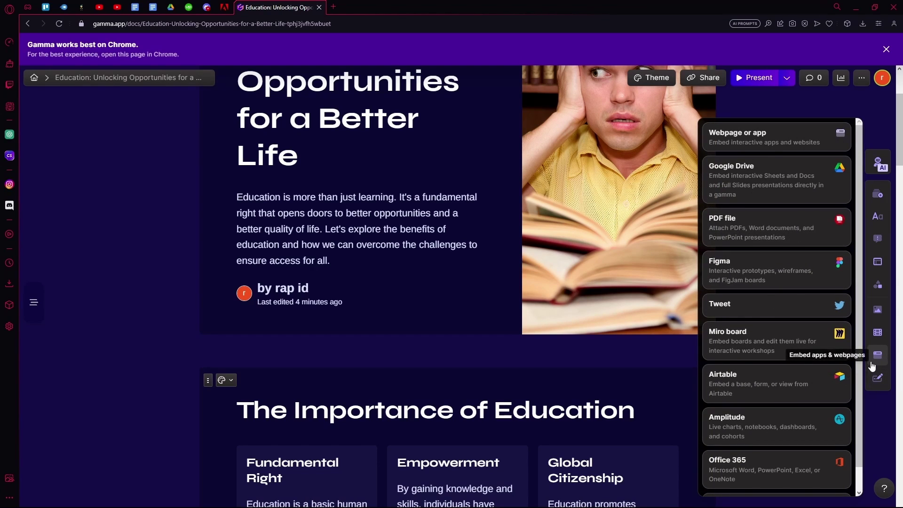
mouse_move(882, 385)
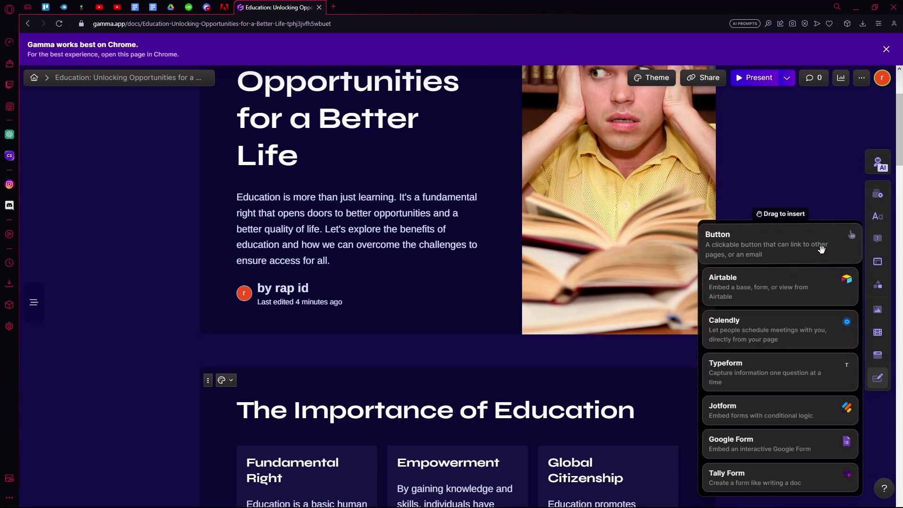
drag(821, 249, 481, 297)
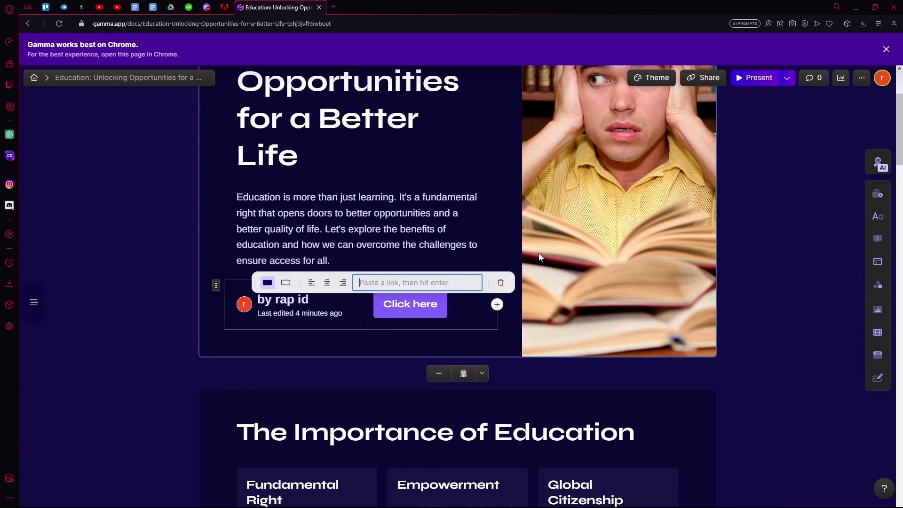
Step: Undo the added button and select the title card in the Edit with AI chat
key(ctrl+z)
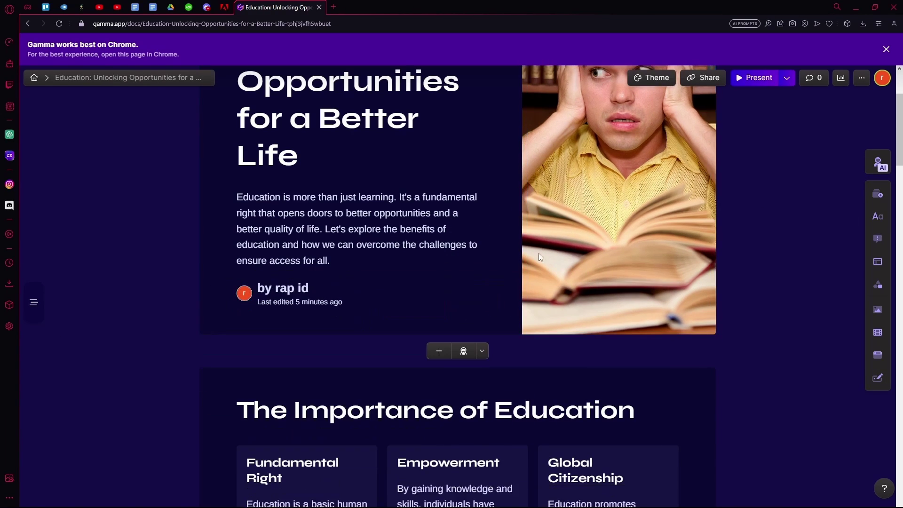
click(879, 168)
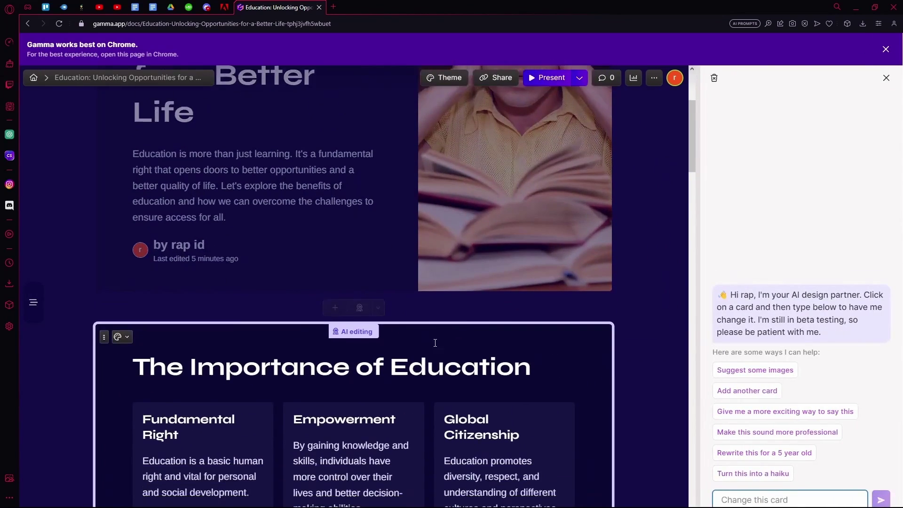
scroll(369, 327, up, 4)
click(327, 259)
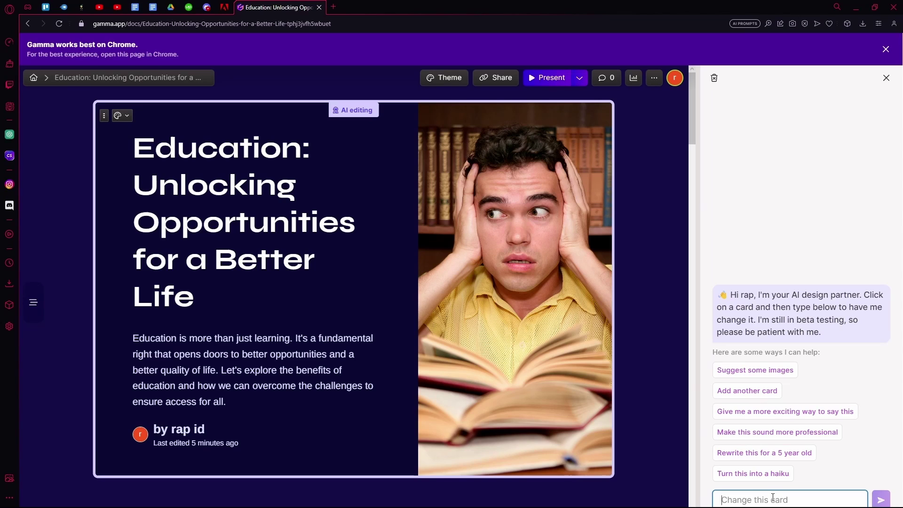
Step: Ask the AI 'isnt there any better way to visualise this' to rework the title card
text(isnt there an)
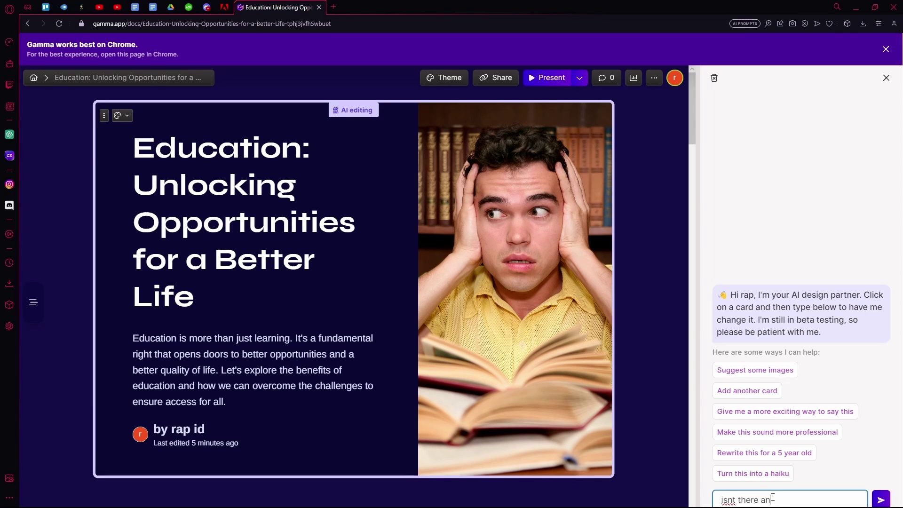
text(y betterw a)
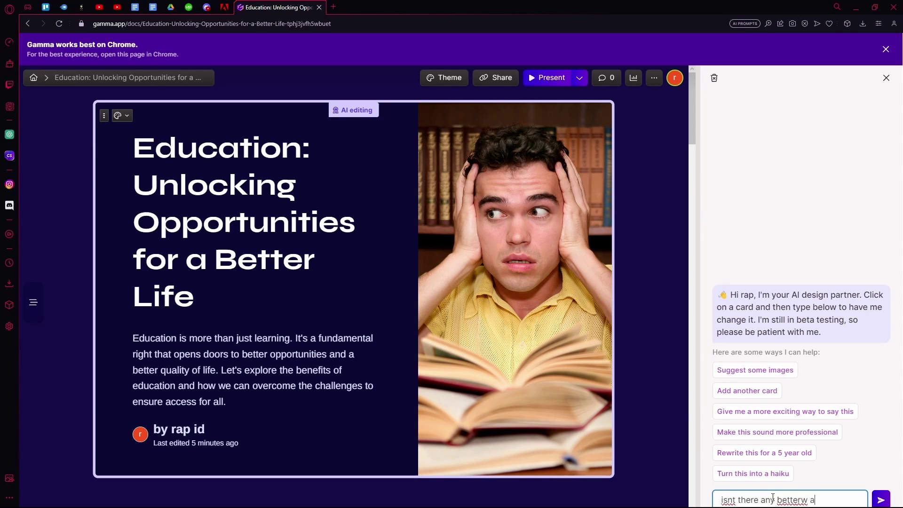
key(BackSpace)
key(BackSpace)
key(BackSpace)
text( way to visua)
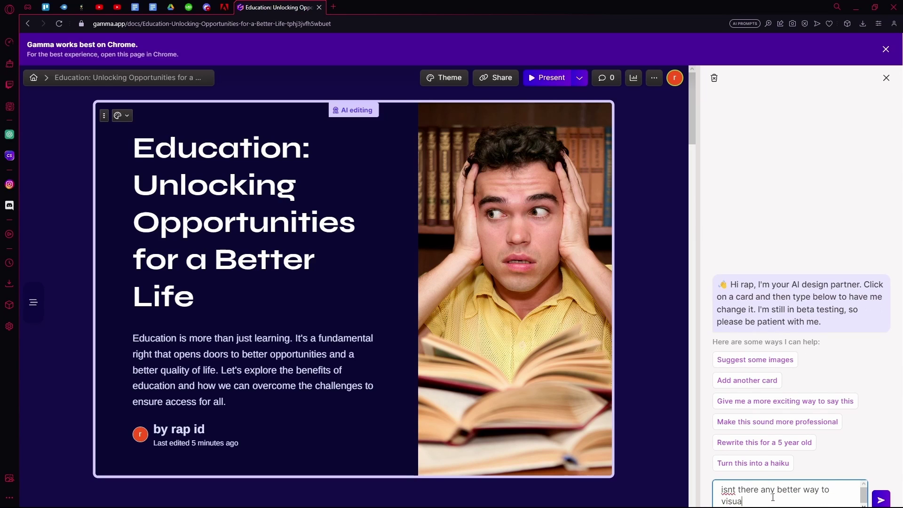
text(lise this)
key(Return)
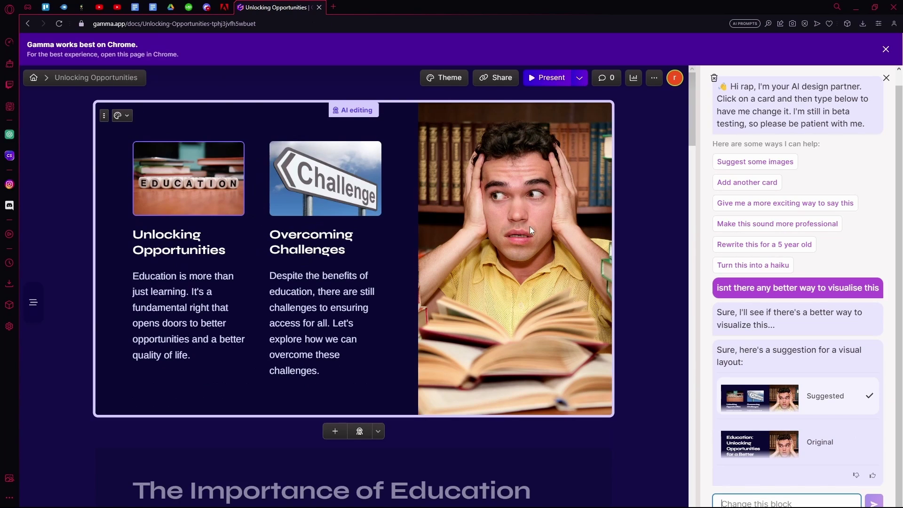
mouse_move(530, 227)
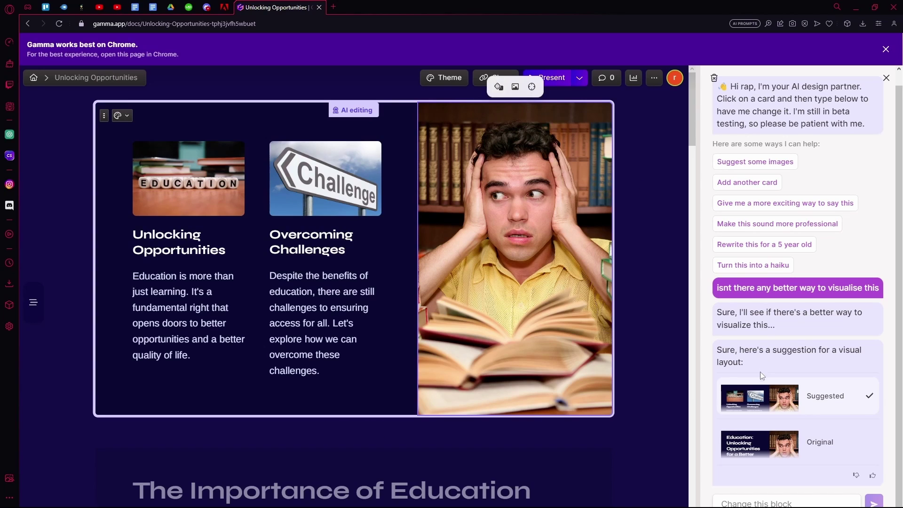
Step: Send the AI the request 'change the image' for the first card
click(750, 497)
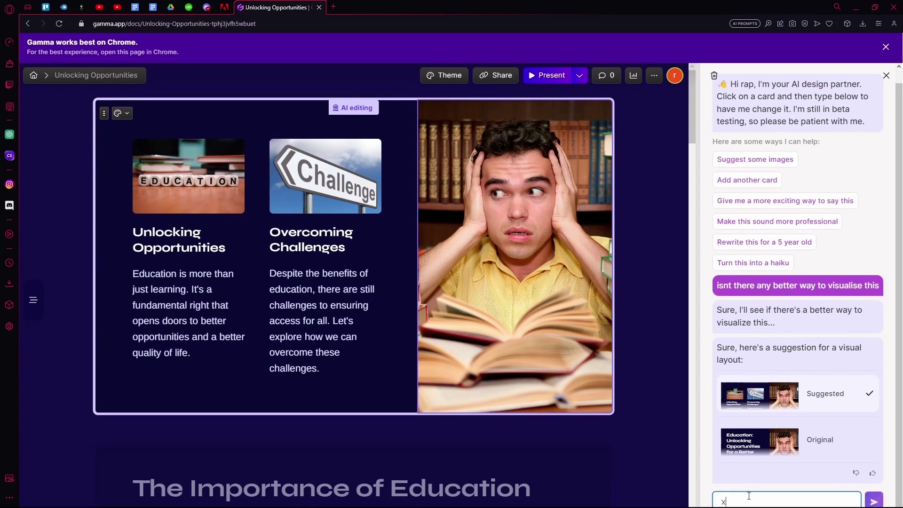
text(change the im)
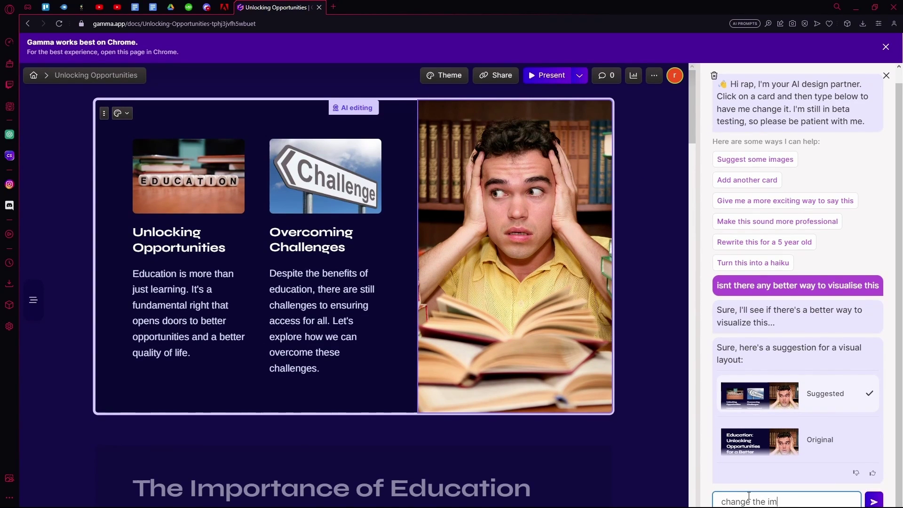
text(age)
key(Return)
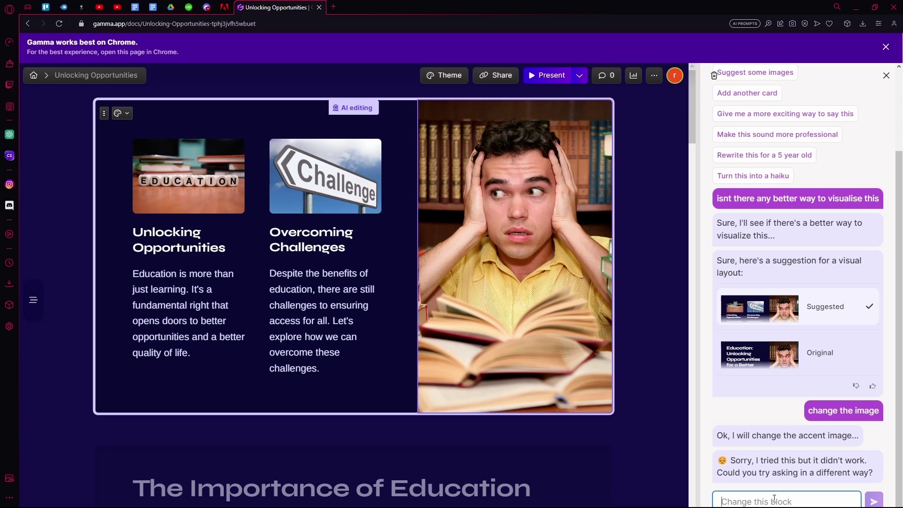
Step: Shuffle through random accent images, landing on the purple swirl, then return to the AI chat
right_click(511, 191)
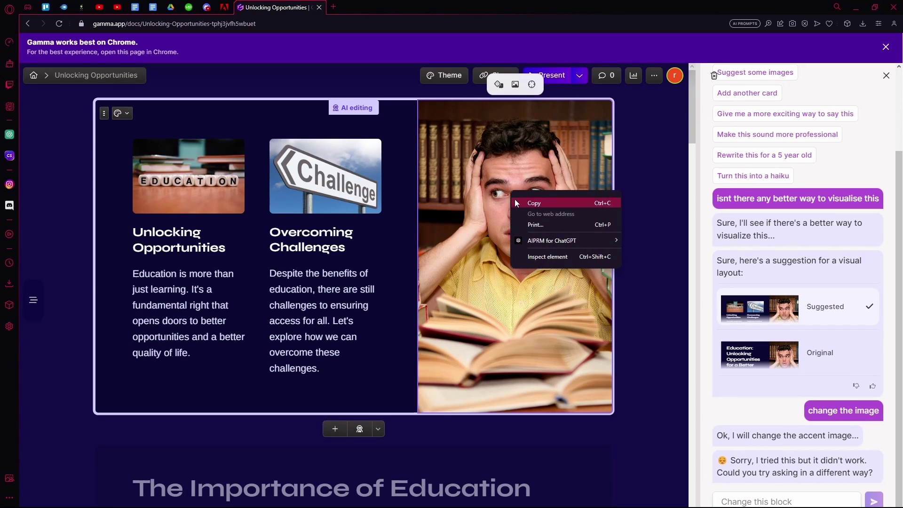
click(520, 205)
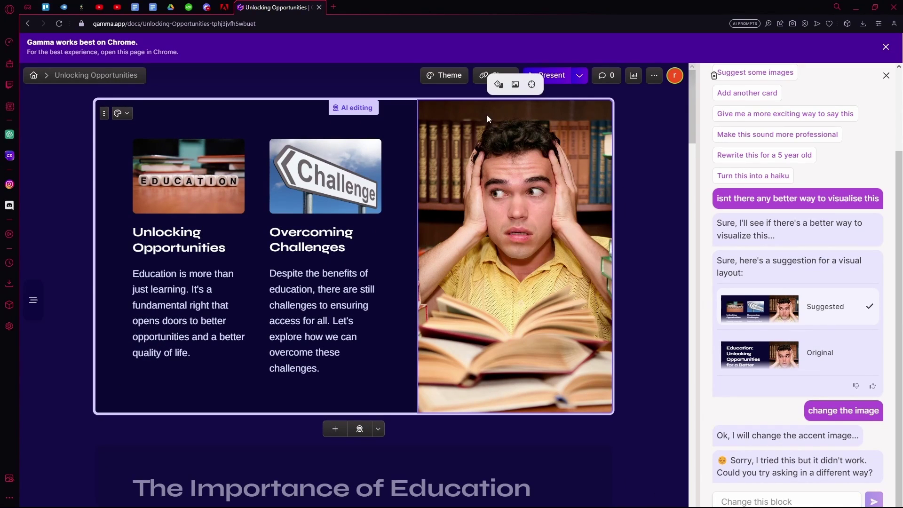
click(500, 88)
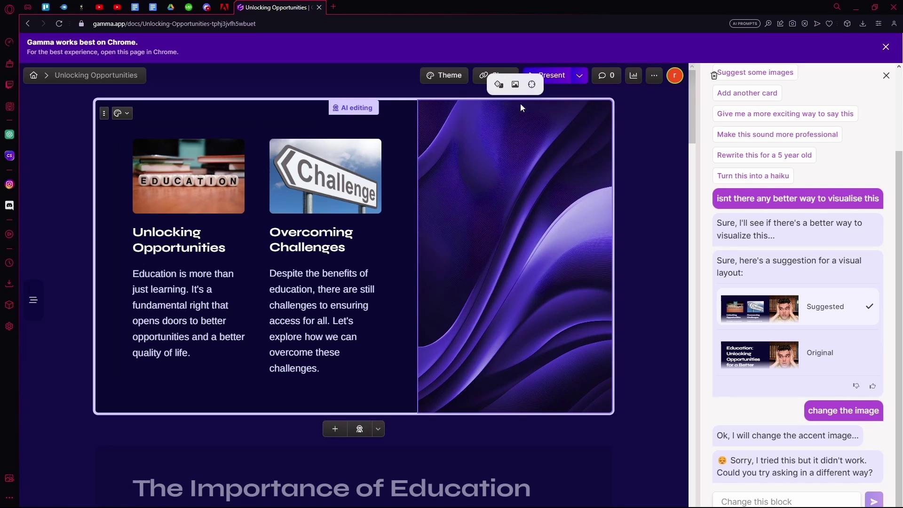
click(500, 89)
click(500, 89)
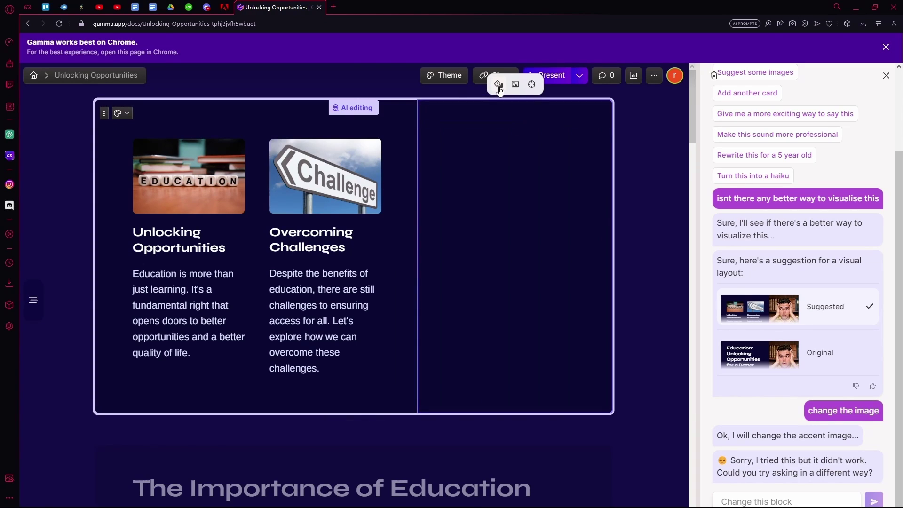
click(516, 85)
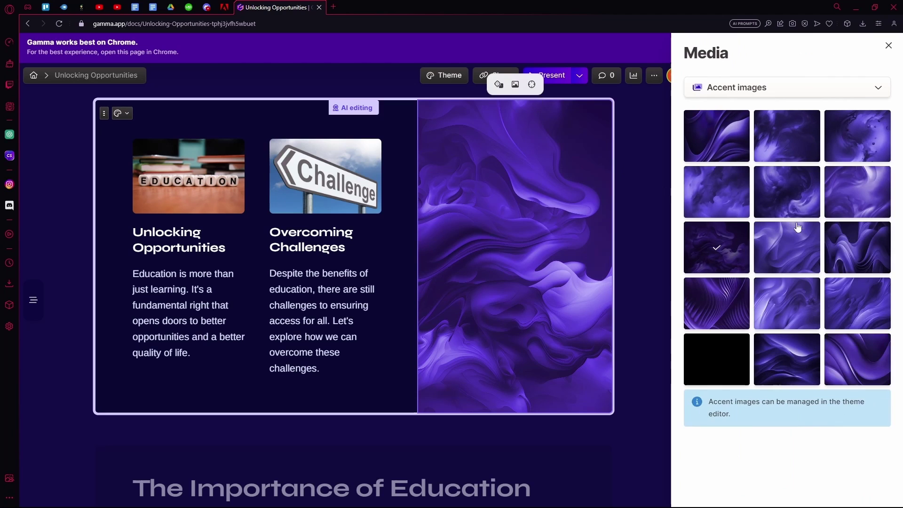
click(888, 47)
scroll(516, 226, down, 3)
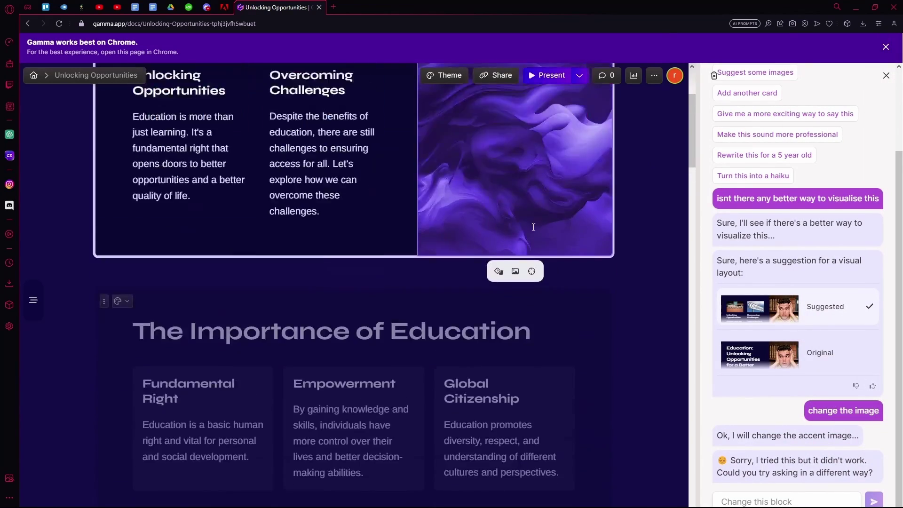
scroll(517, 225, up, 3)
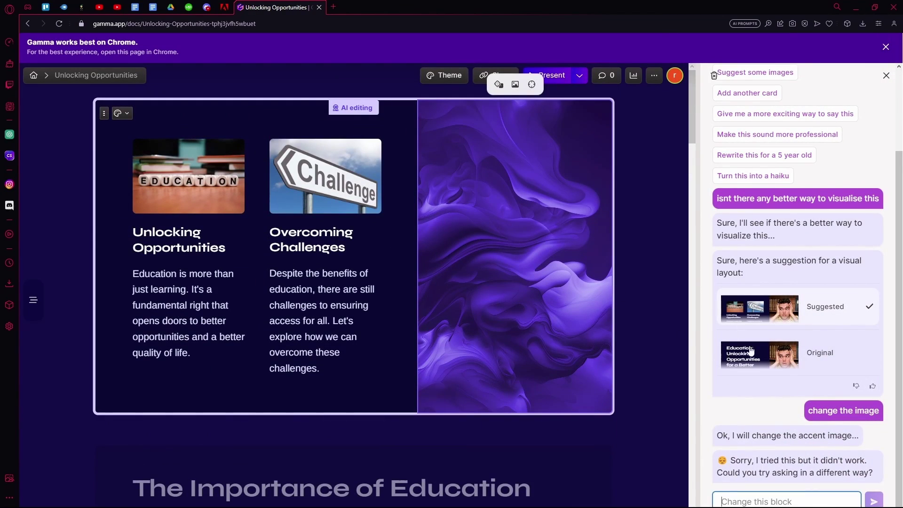
scroll(814, 291, up, 1)
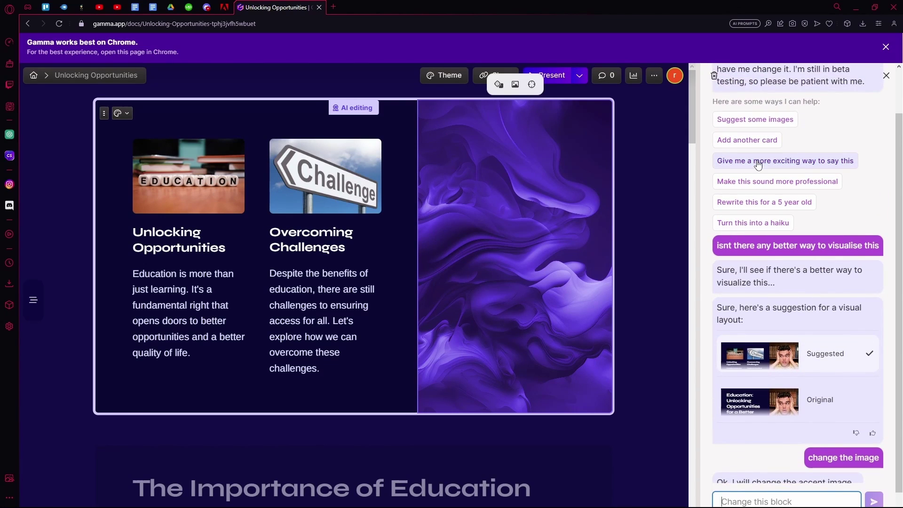
Step: Request a more exciting wording, compare Original against Suggested, and keep Suggested
click(736, 160)
drag(757, 449, 849, 420)
click(316, 285)
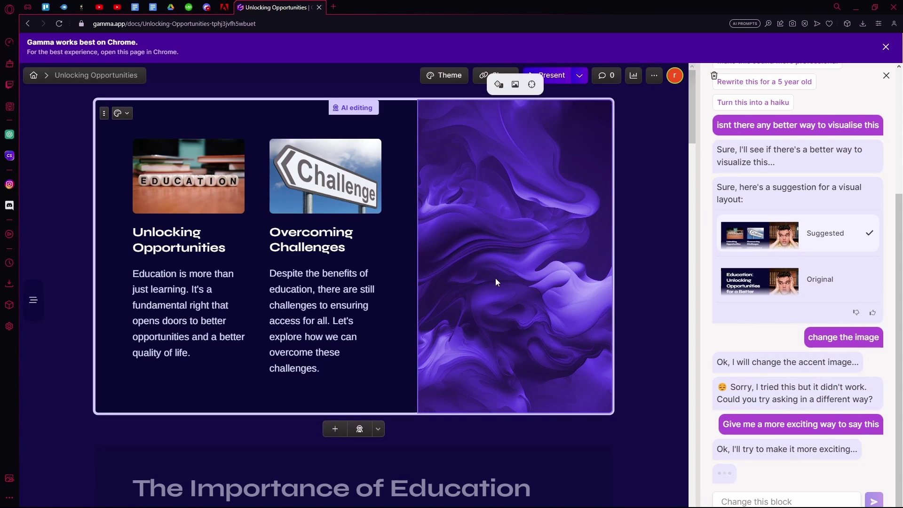
scroll(504, 282, down, 8)
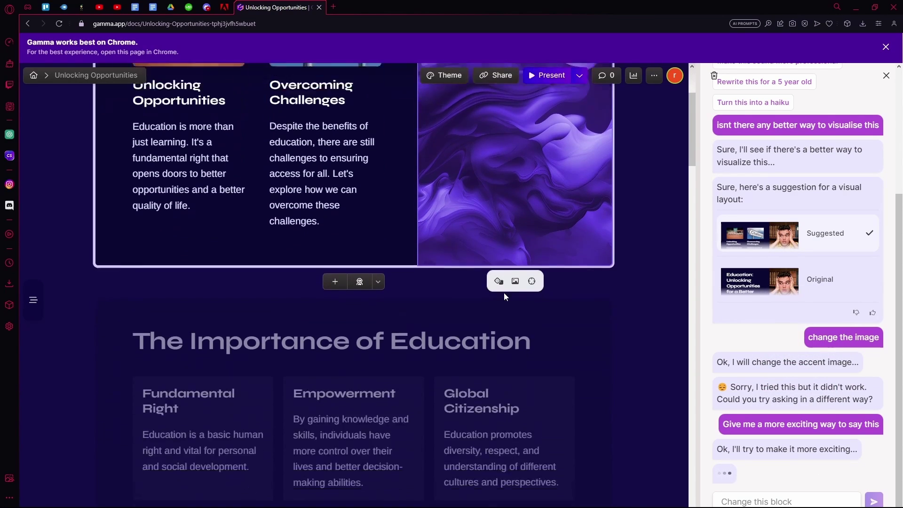
scroll(475, 305, up, 8)
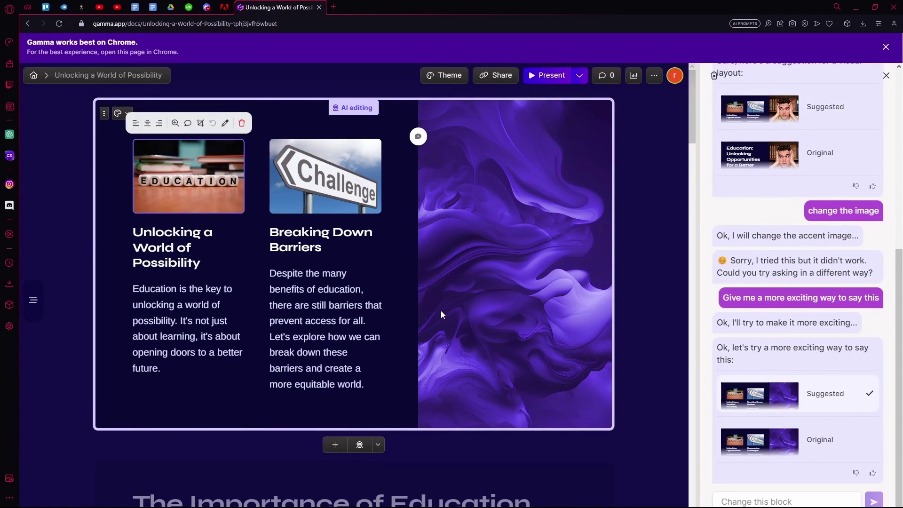
click(791, 439)
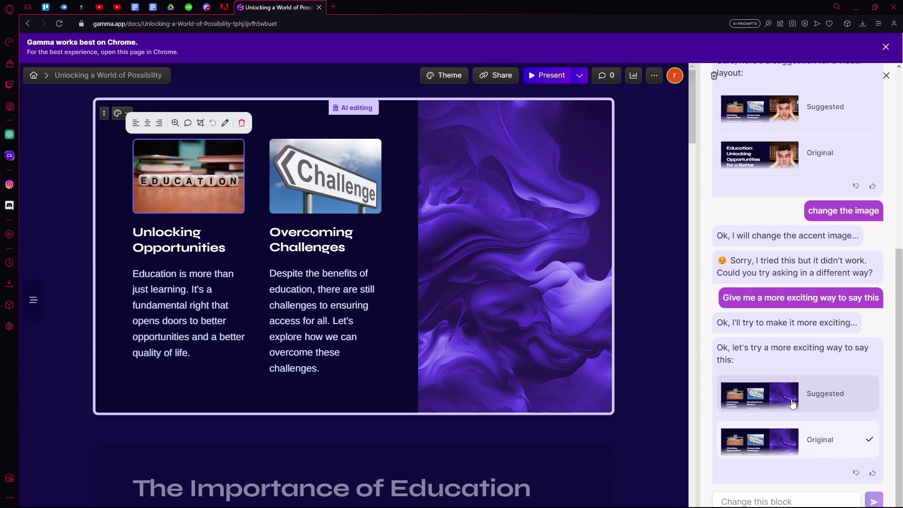
click(792, 400)
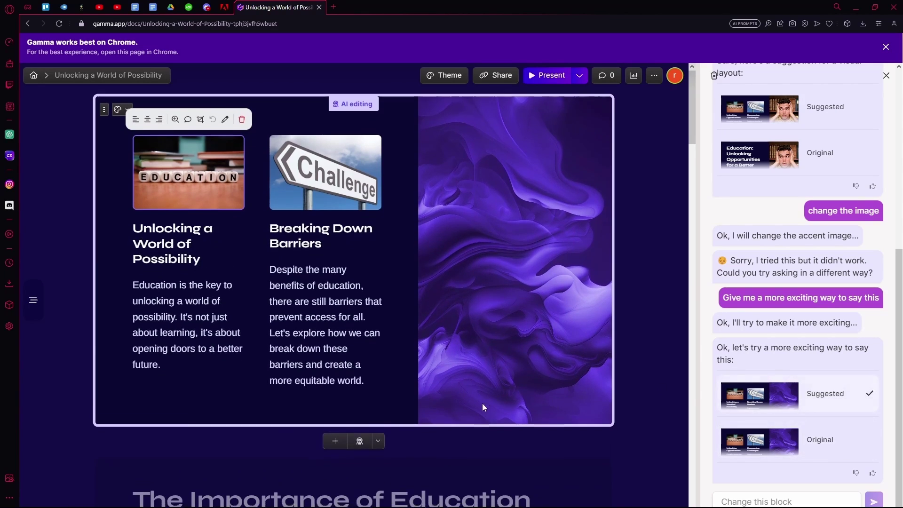
Step: Review the rewritten columns 'Unlocking a World of Possibility' and 'Breaking Down Barriers'
scroll(483, 407, down, 20)
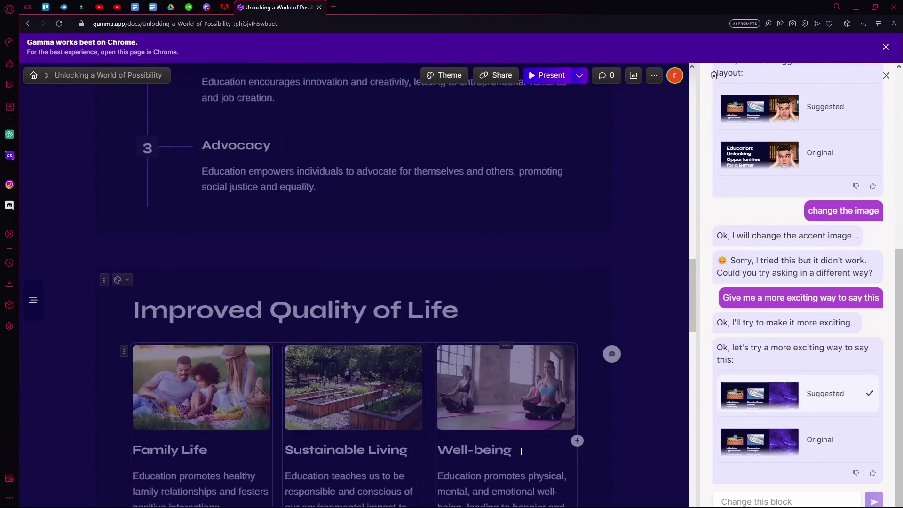
scroll(521, 452, up, 5)
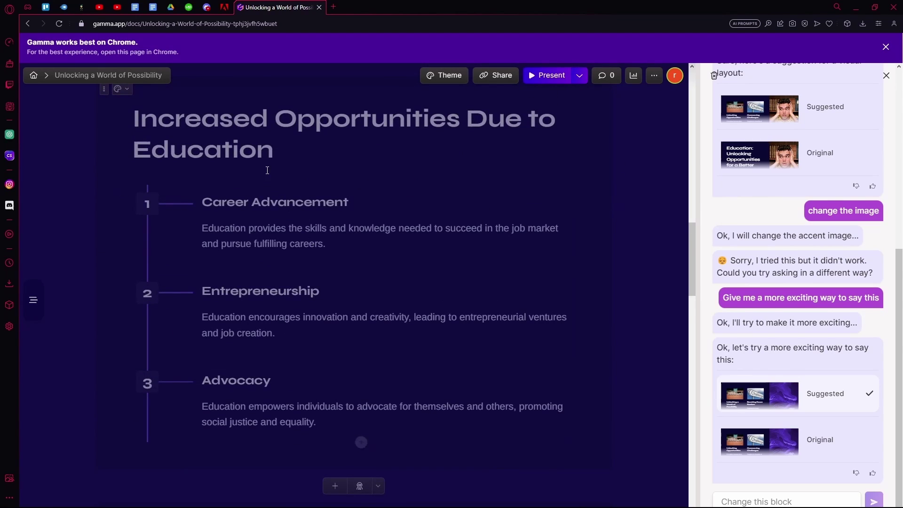
scroll(526, 375, down, 5)
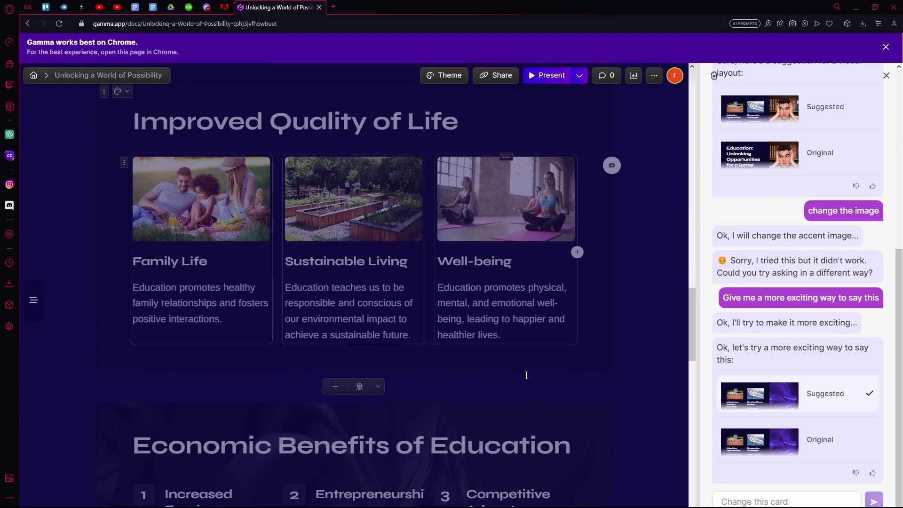
scroll(526, 375, down, 15)
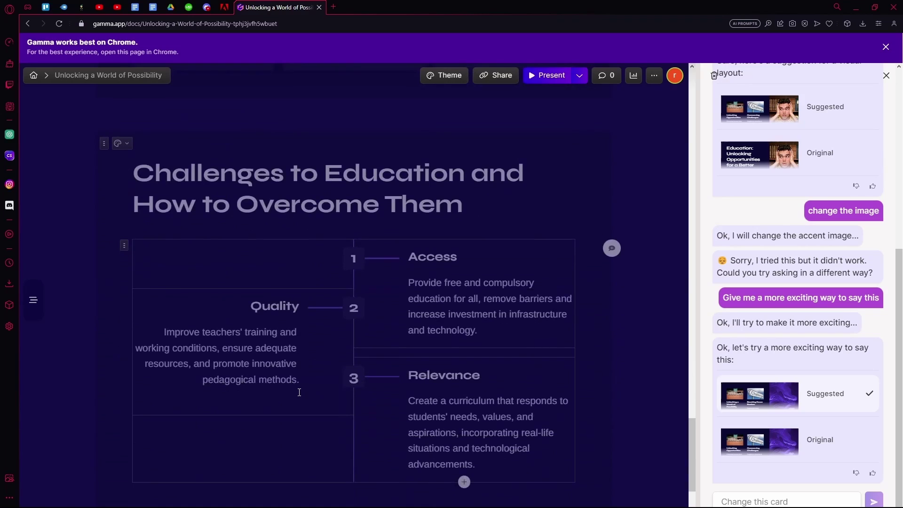
scroll(484, 222, down, 5)
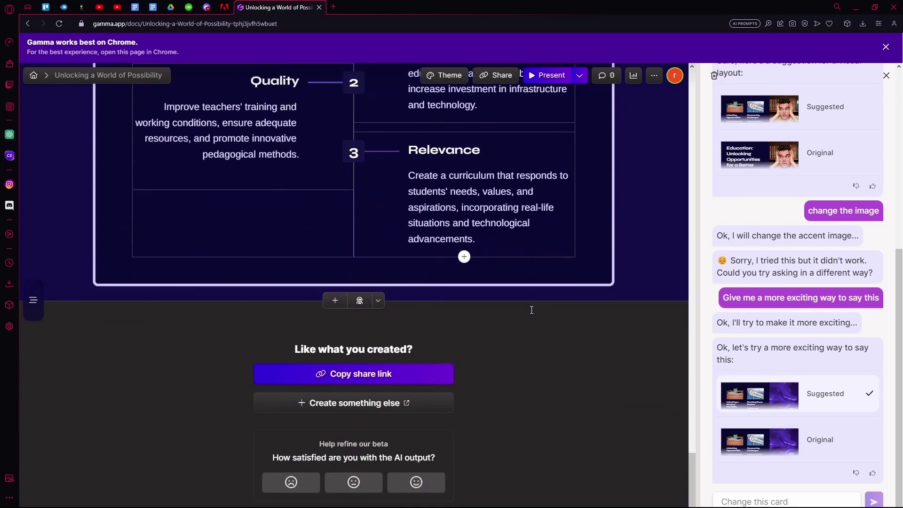
scroll(678, 393, up, 3)
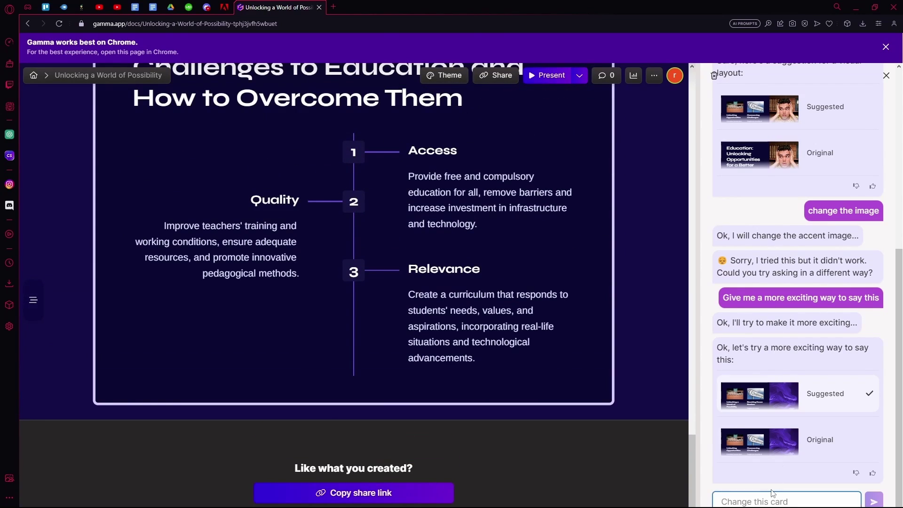
Step: Ask the AI to 'visualise this in a better format' and keep the Access/Quality/Relevance columns version
text(visualise this)
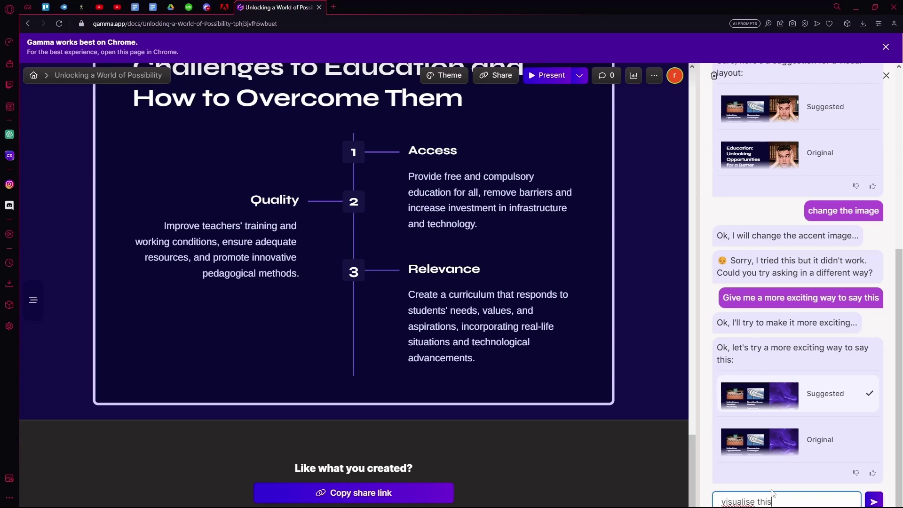
text( in a better format)
key(Return)
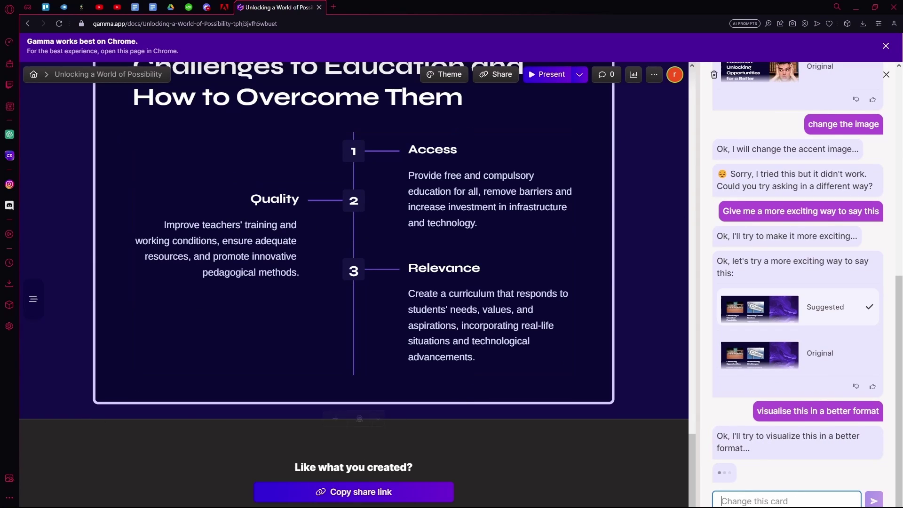
scroll(393, 298, up, 1)
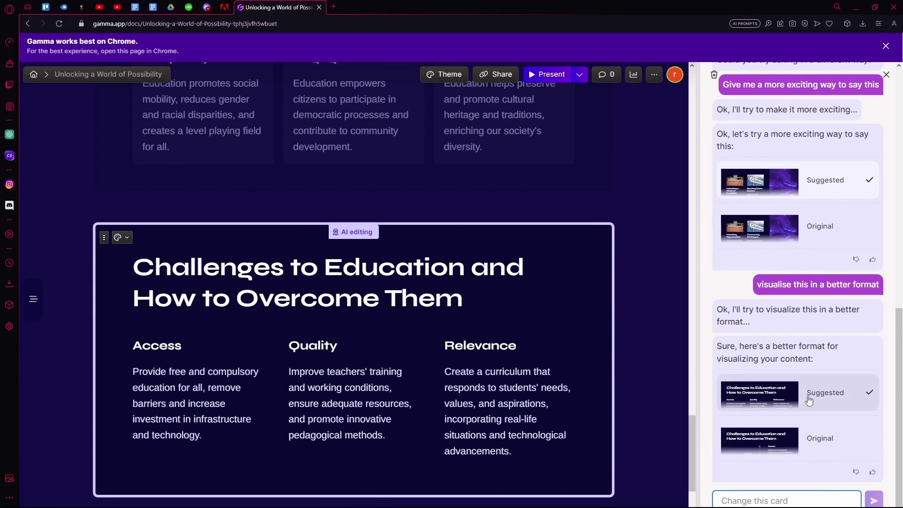
click(817, 430)
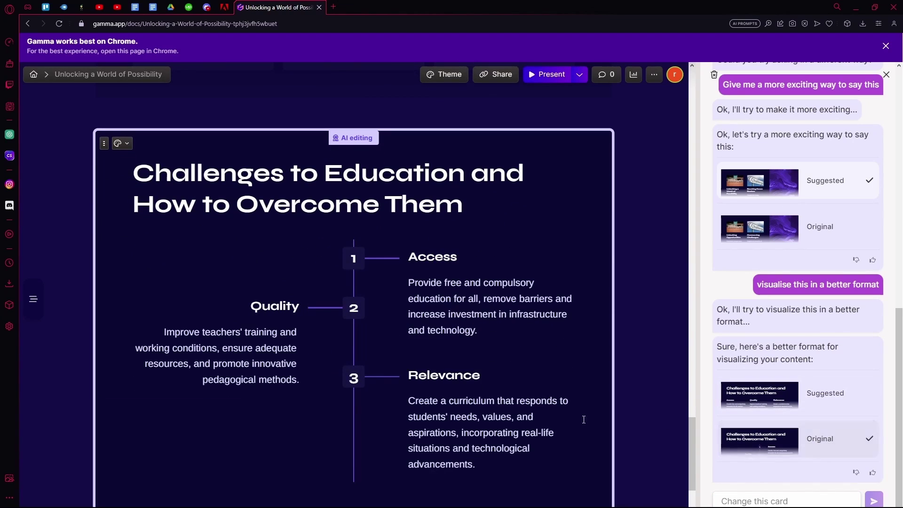
click(807, 396)
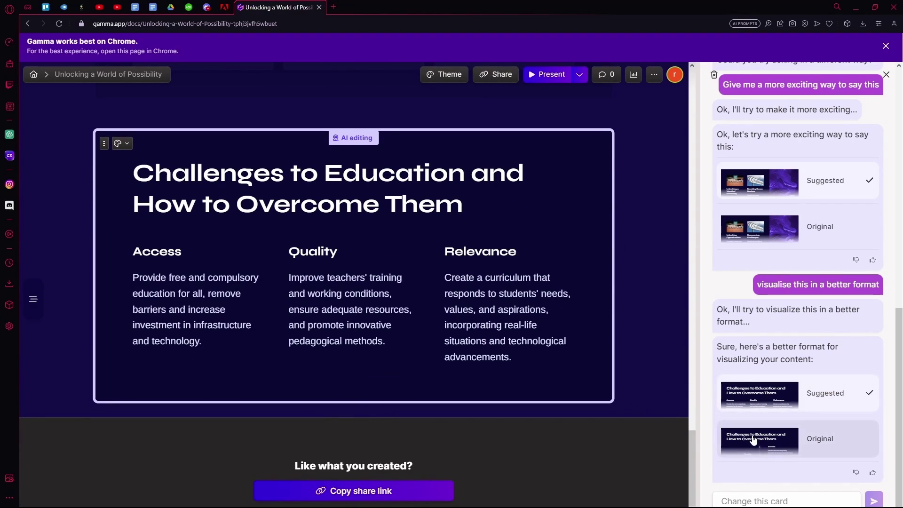
Step: Close the AI chat, give the smiling-face rating with no comment, and return to the deck's top
click(886, 74)
scroll(608, 346, down, 3)
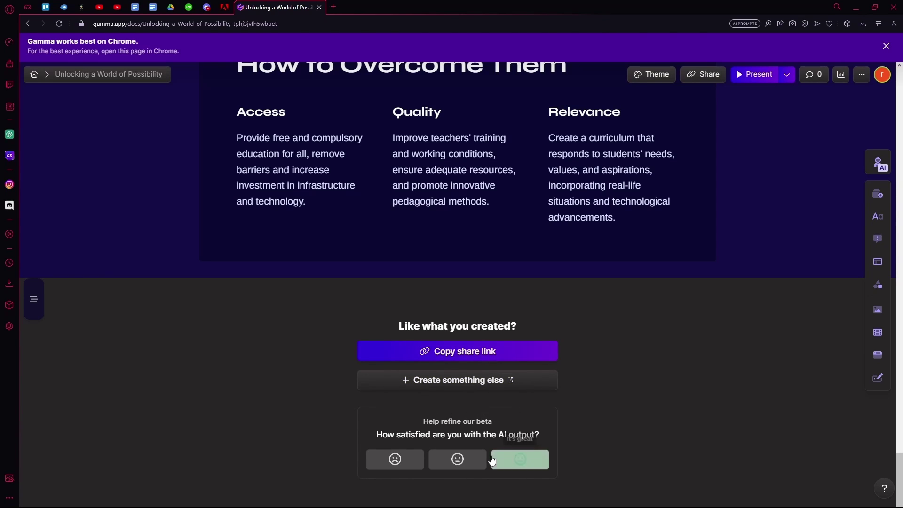
click(520, 466)
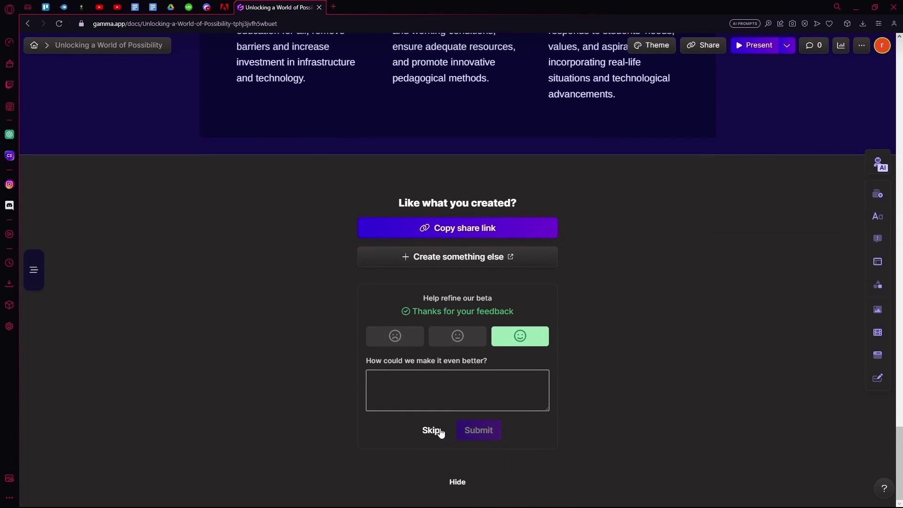
click(441, 438)
scroll(611, 499, up, 12)
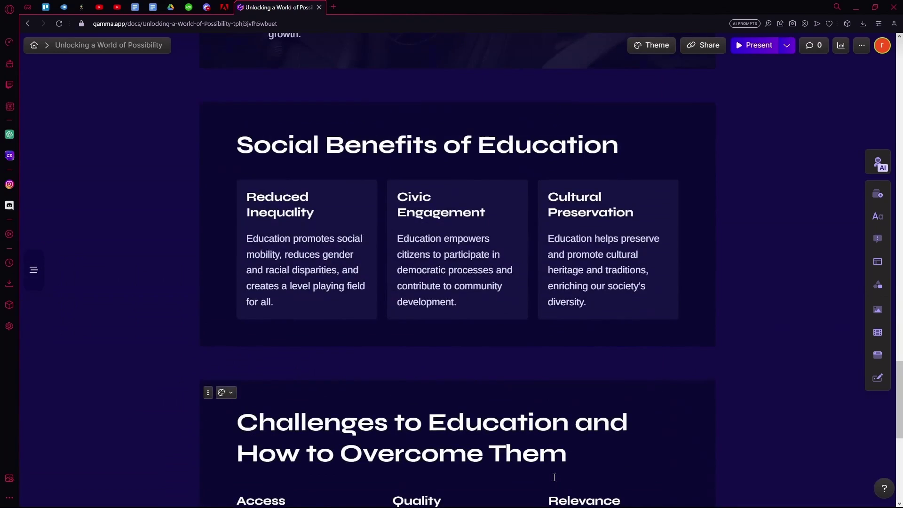
scroll(573, 417, up, 15)
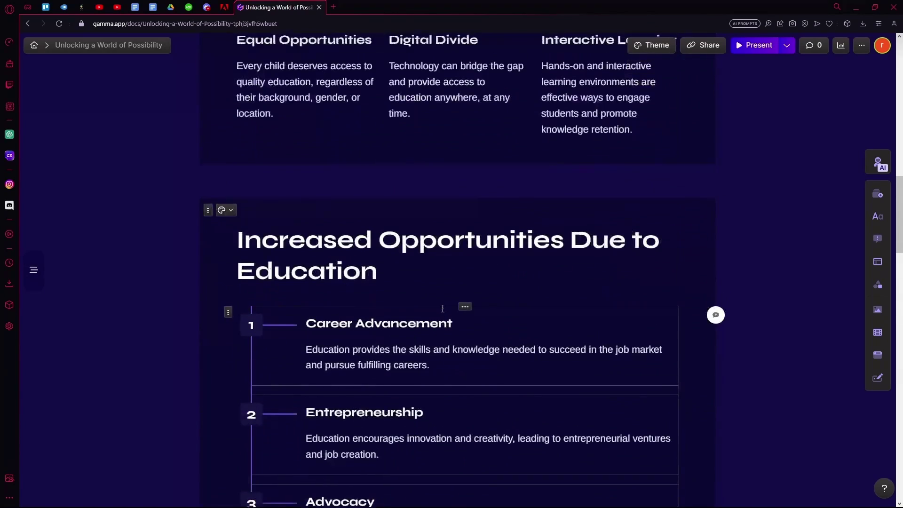
scroll(440, 311, up, 8)
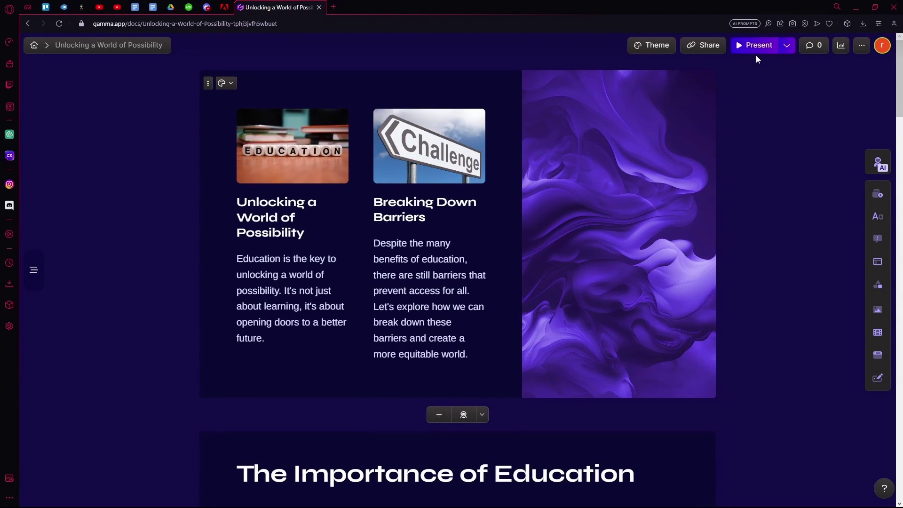
click(755, 53)
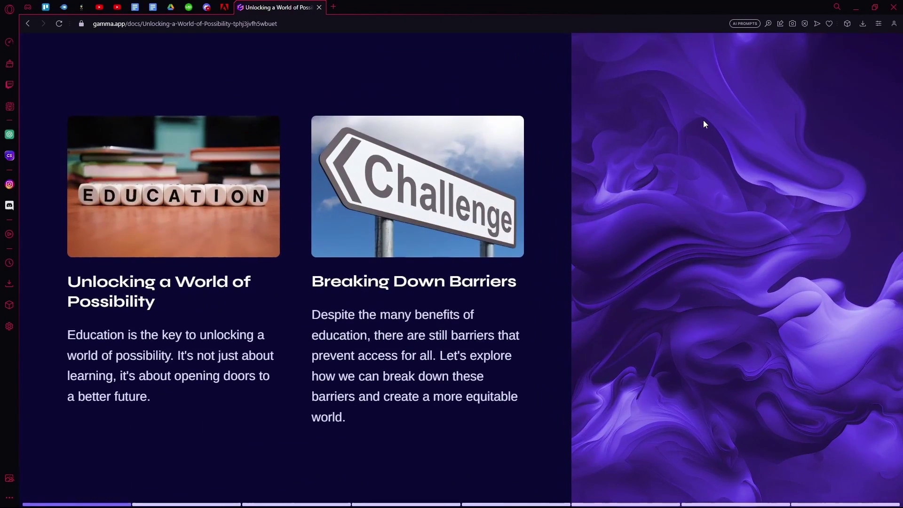
key(Right)
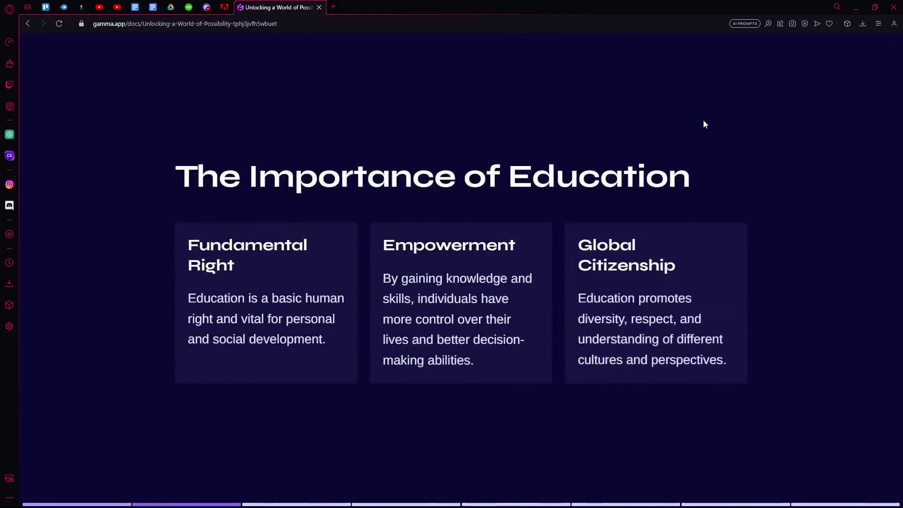
key(Left)
key(Right)
key(Right)
key(Right)
key(Right)
key(Right)
key(Right)
key(Right)
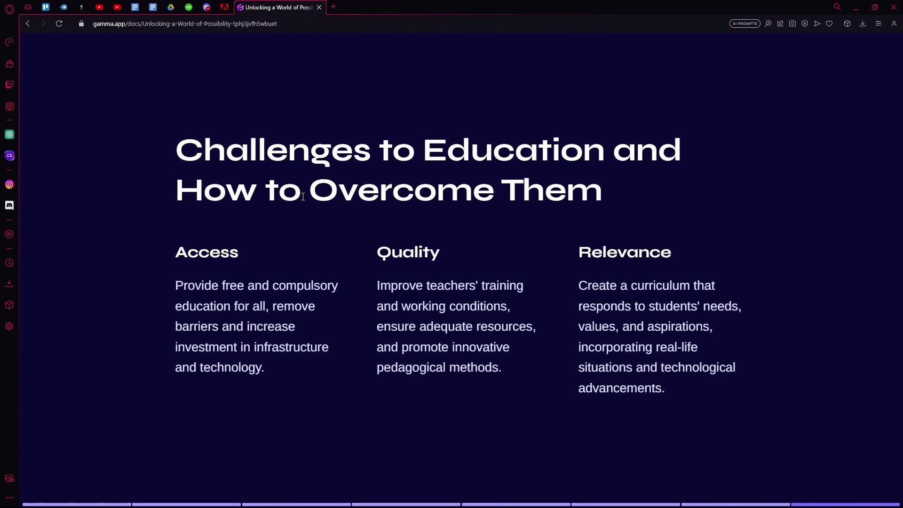
key(Escape)
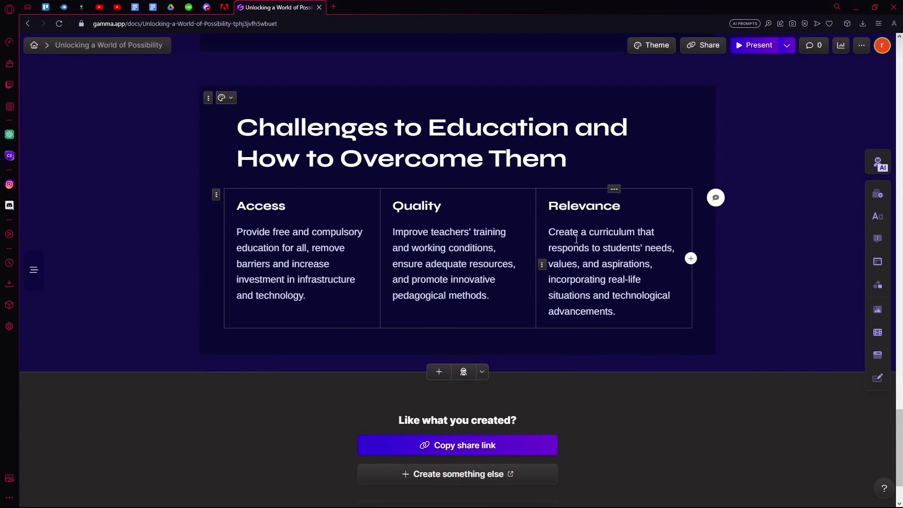
click(792, 46)
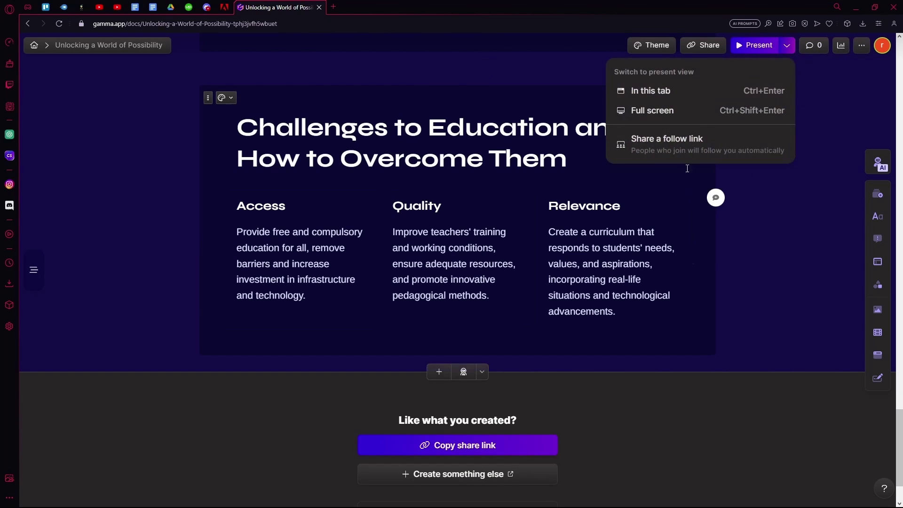
click(861, 45)
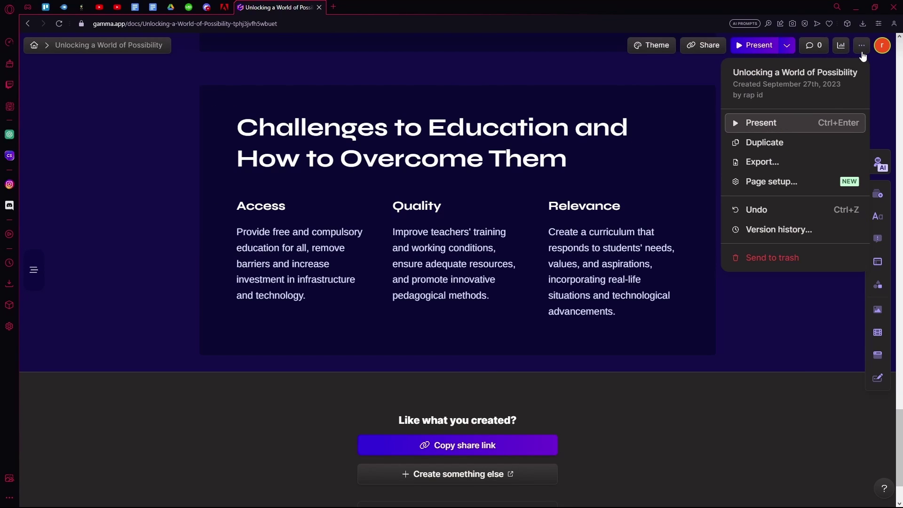
click(774, 165)
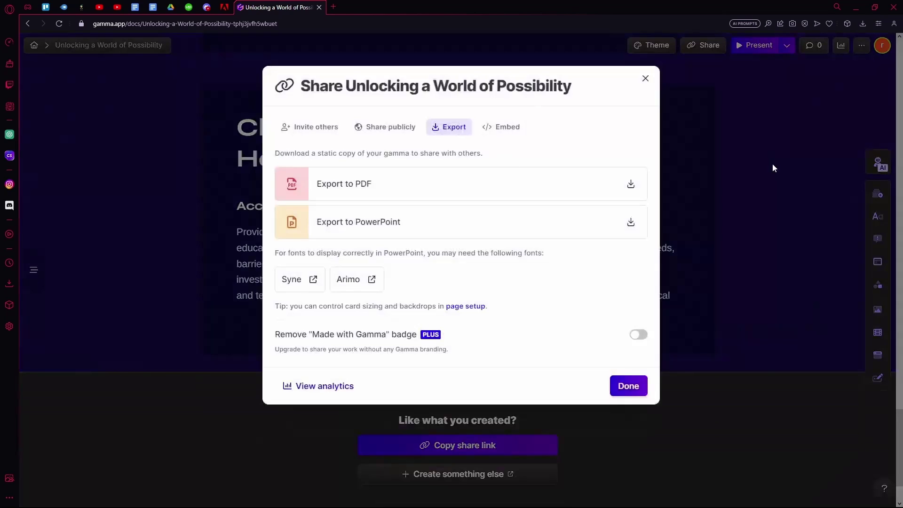
click(645, 79)
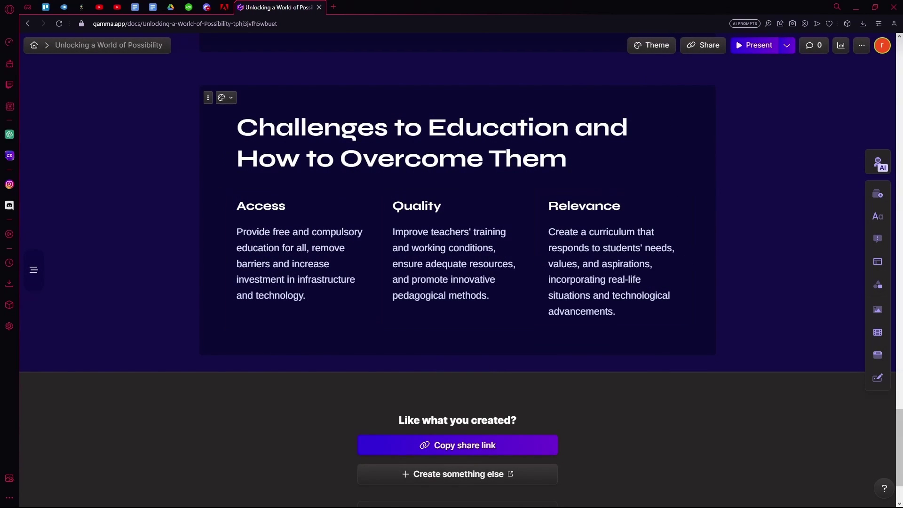